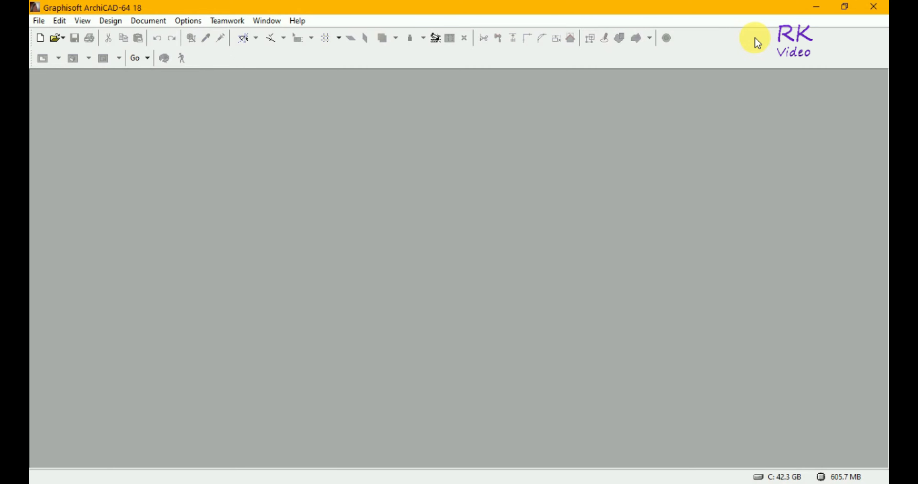
Create a new project from the ArchiCAD 18 template with the current profile
click(41, 38)
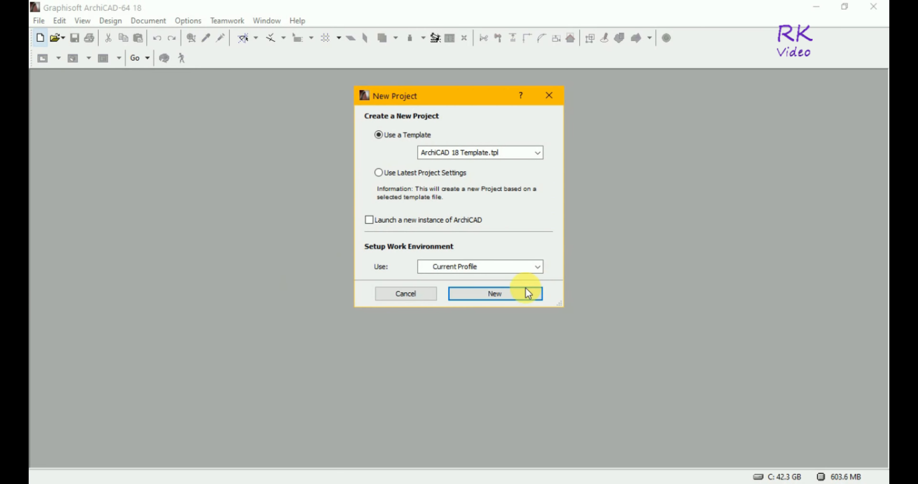
click(504, 293)
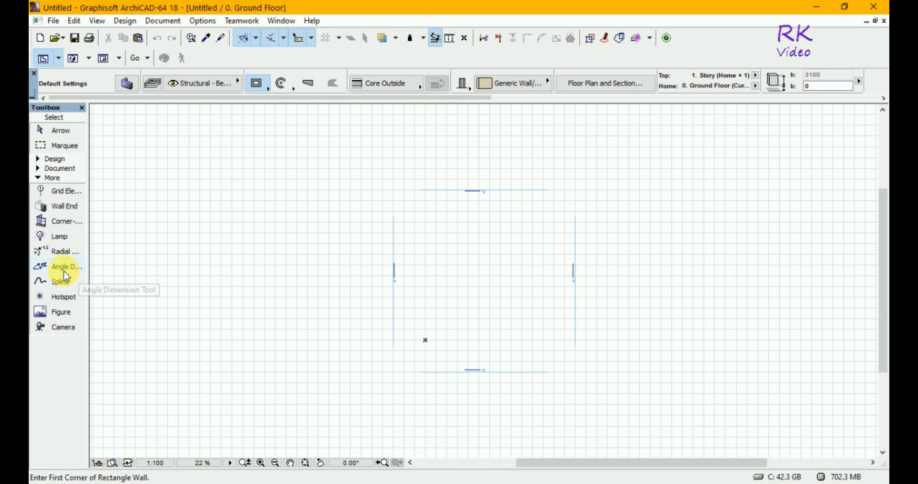
Draw a closed kidney-shaped spline in the middle of the area between the four elevation markers on the ground floor plan
click(57, 285)
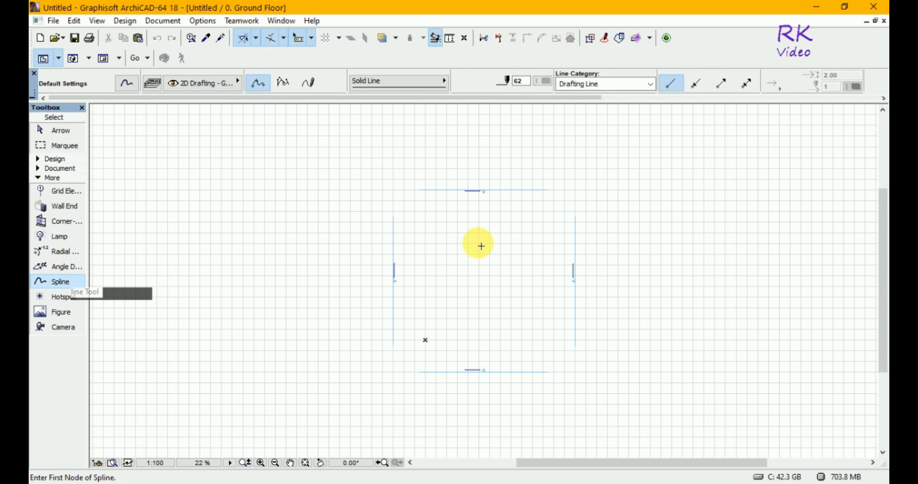
right_click(439, 262)
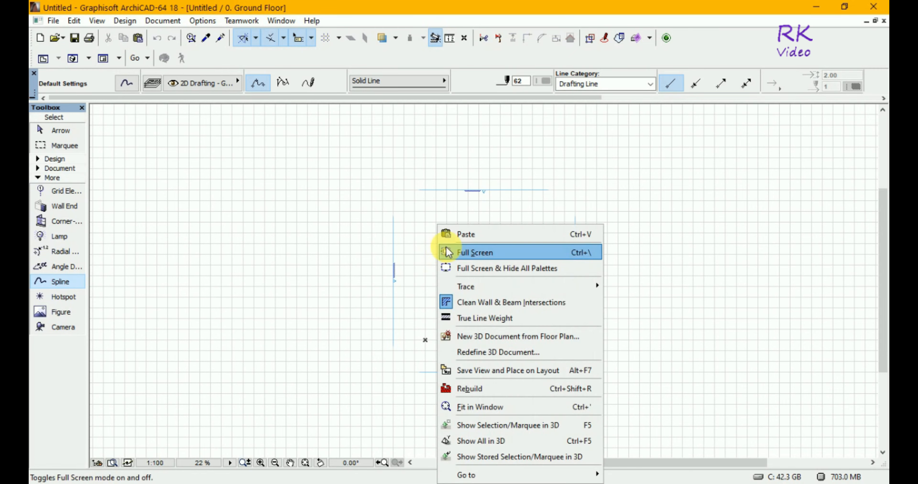
click(425, 239)
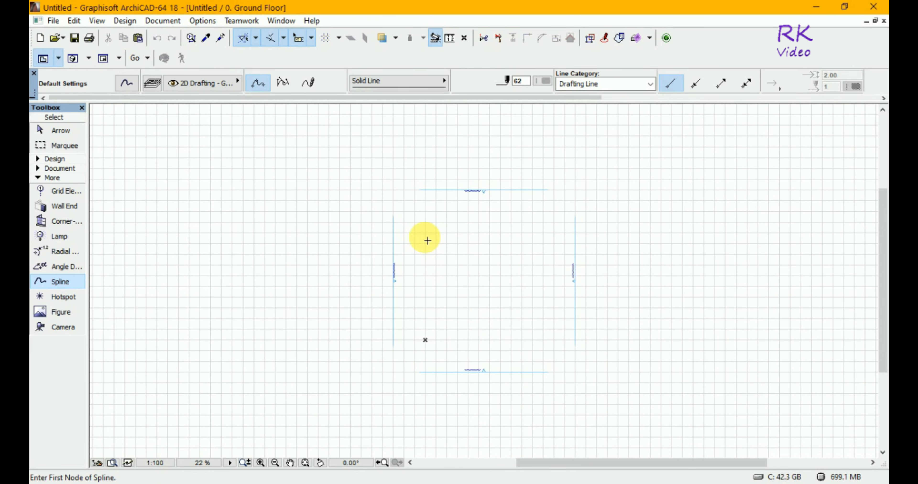
click(433, 264)
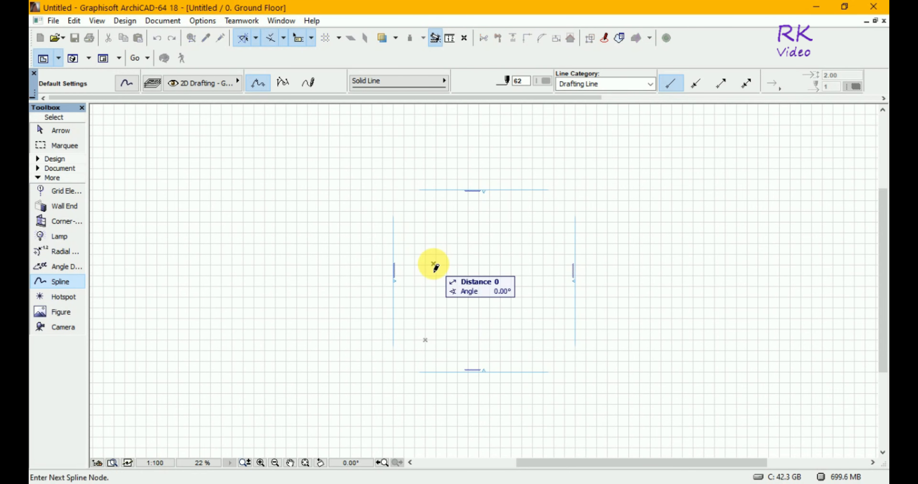
click(485, 232)
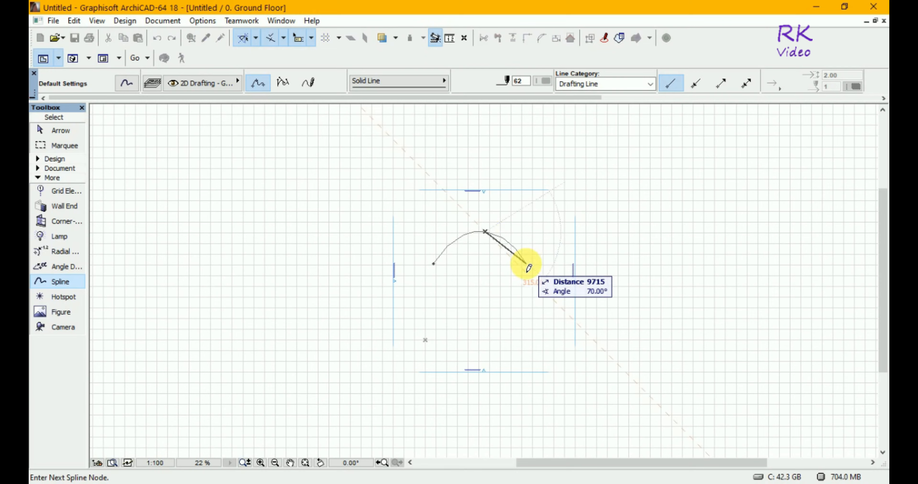
click(526, 264)
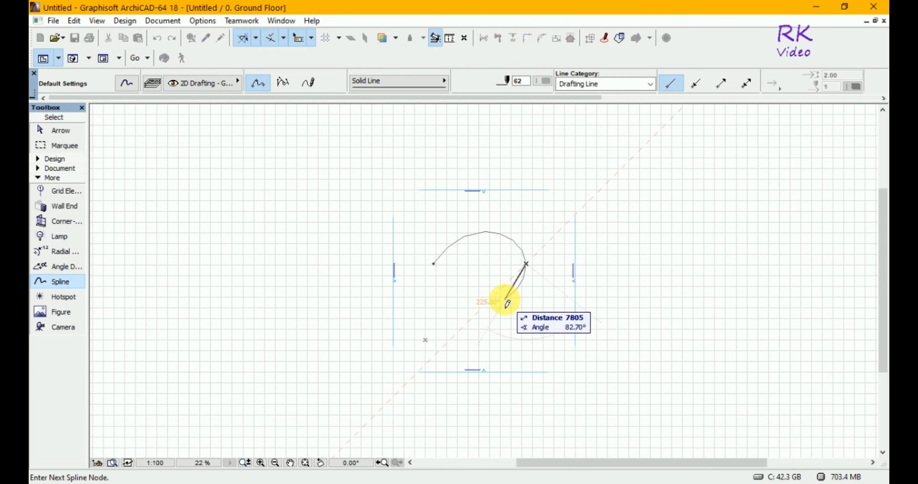
click(470, 272)
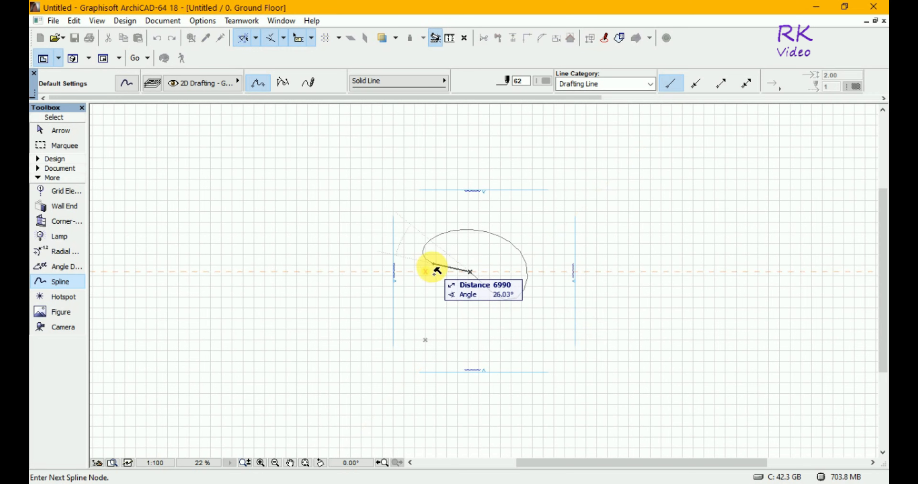
click(436, 271)
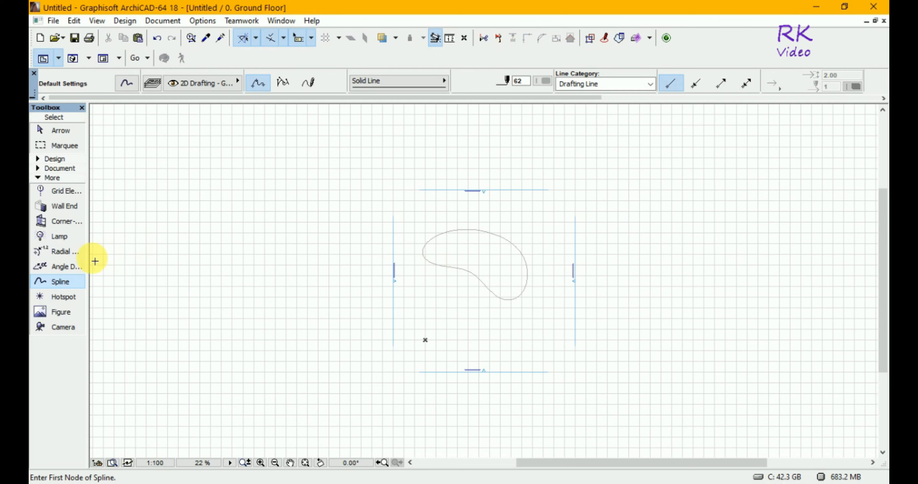
Try to place an angle dimension between the lower-left node and the right edge of the spline
click(62, 266)
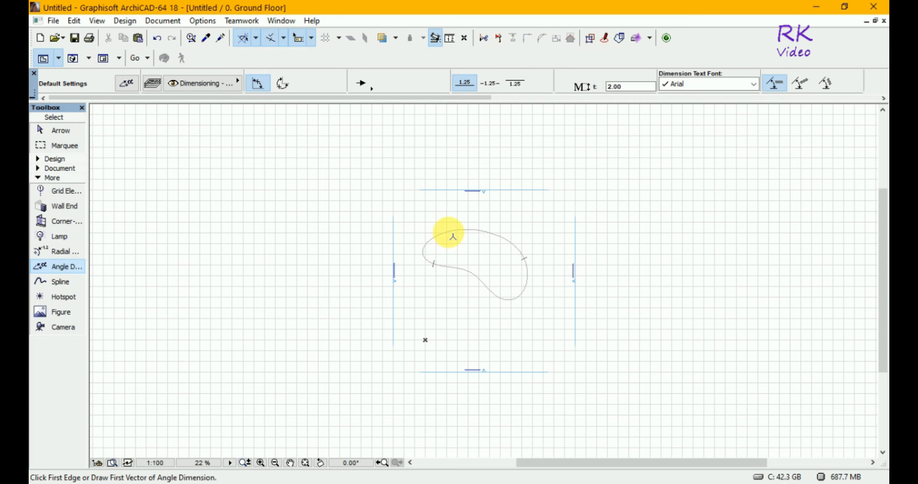
click(436, 266)
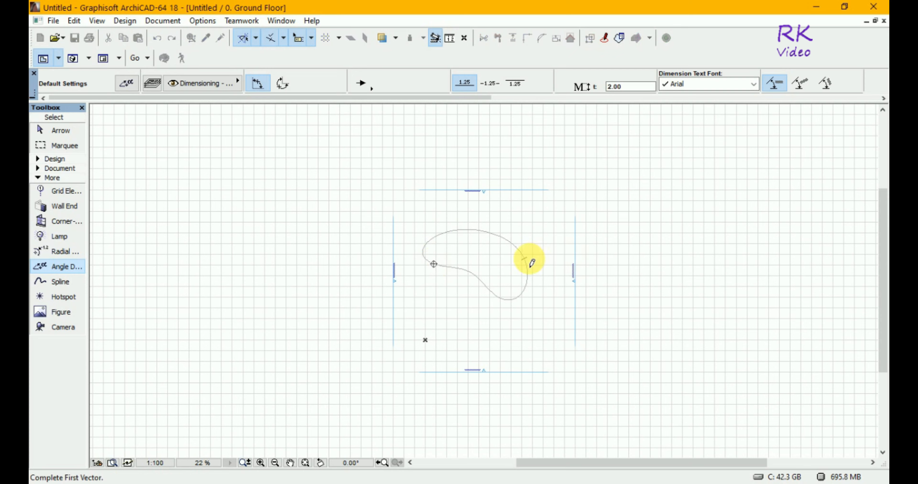
click(524, 260)
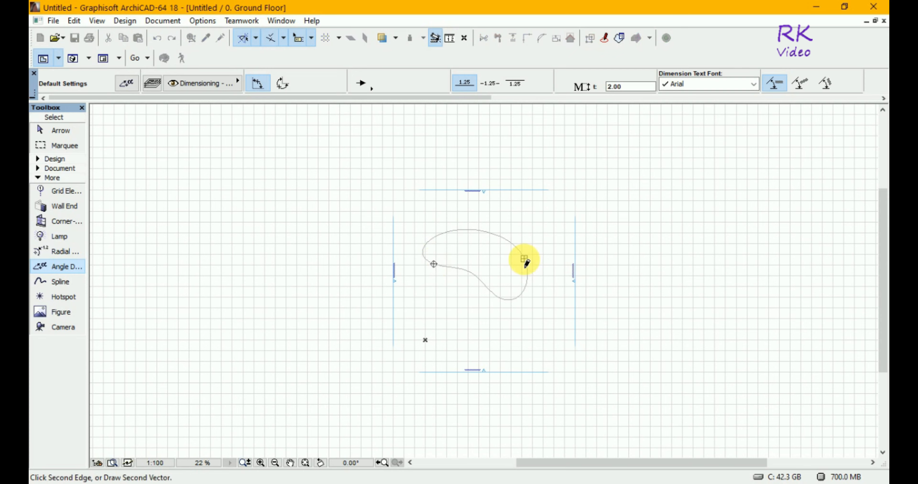
click(524, 260)
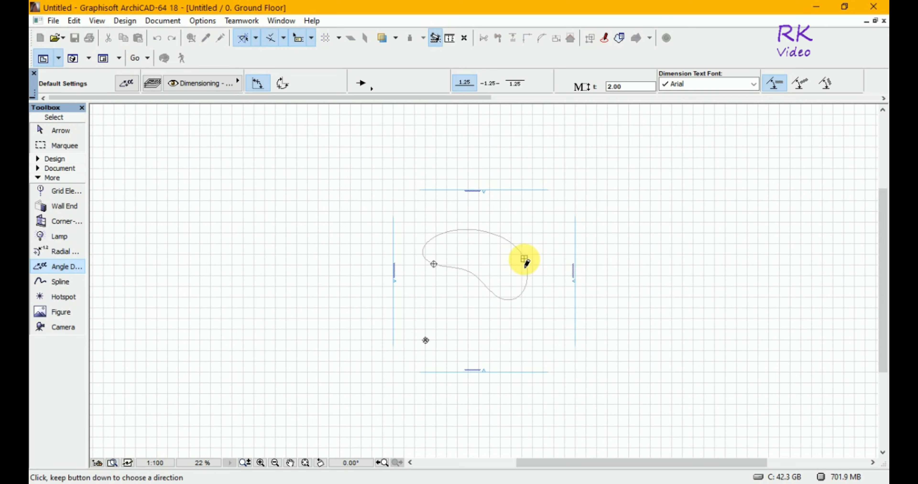
click(471, 278)
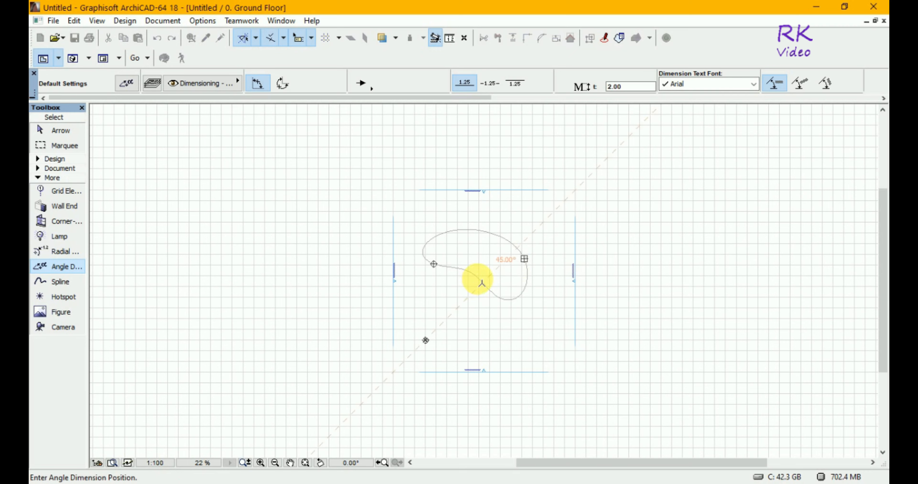
click(481, 278)
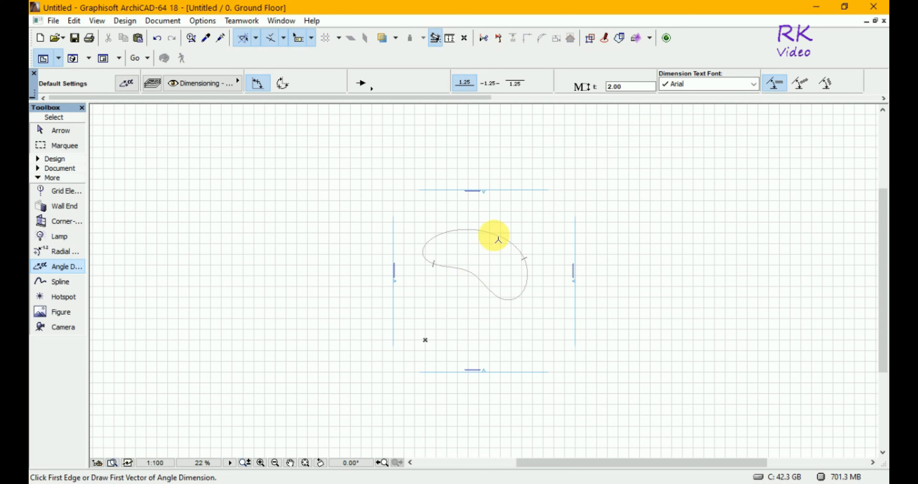
Try to place an angle dimension using a second vector drawn outside the spline's upper-right curve
click(478, 233)
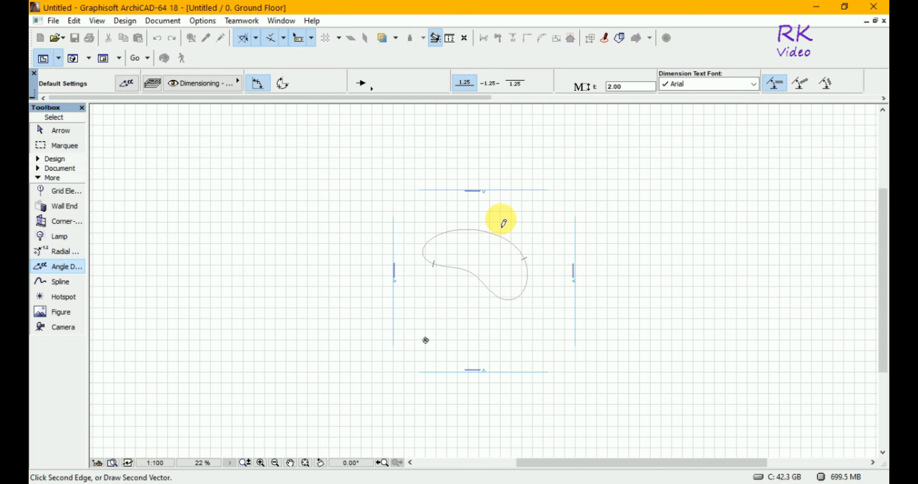
click(501, 219)
click(530, 236)
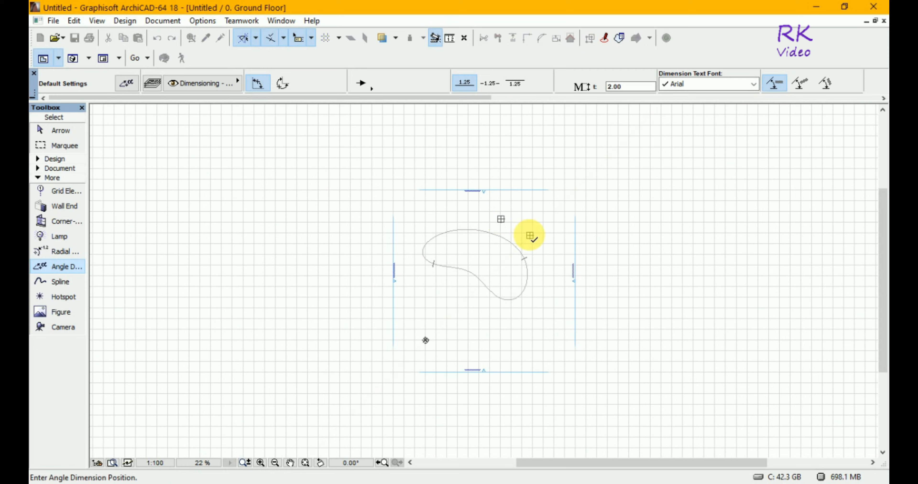
click(526, 263)
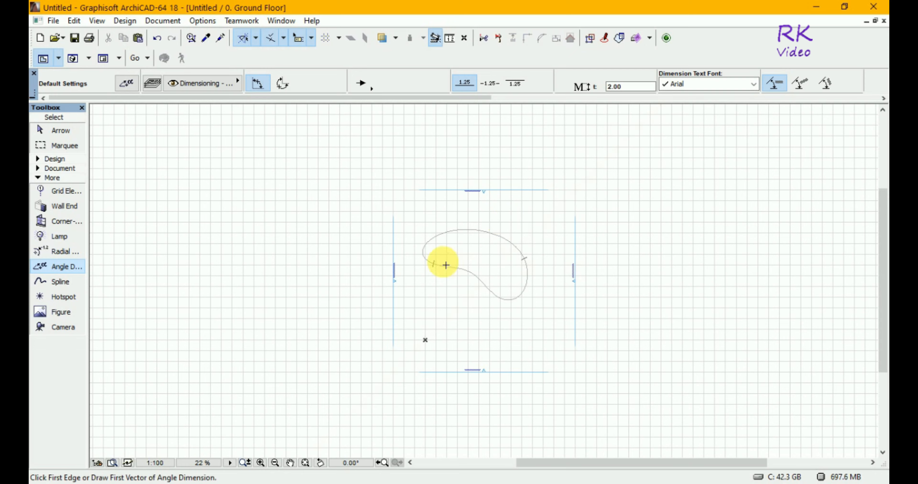
Place an angle dimension on the spline's lower-left edge, with the first vector running from its lower-left node to its inner-bend node
click(434, 265)
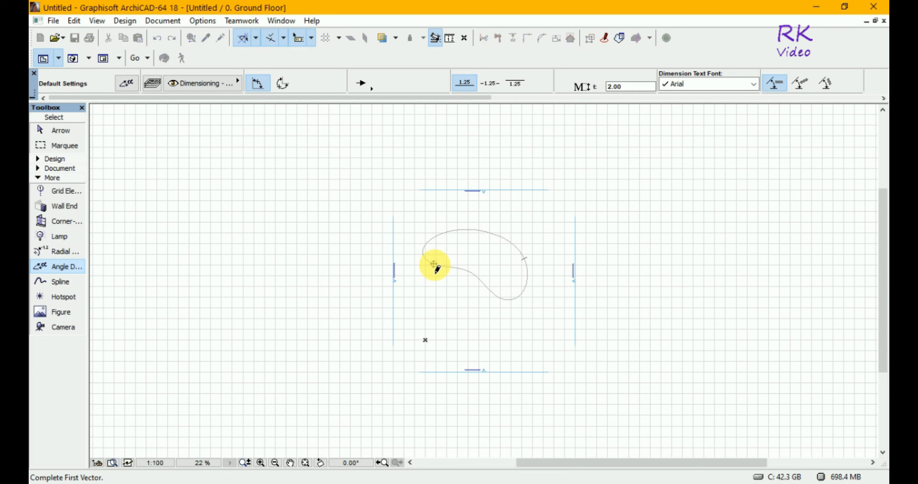
click(475, 278)
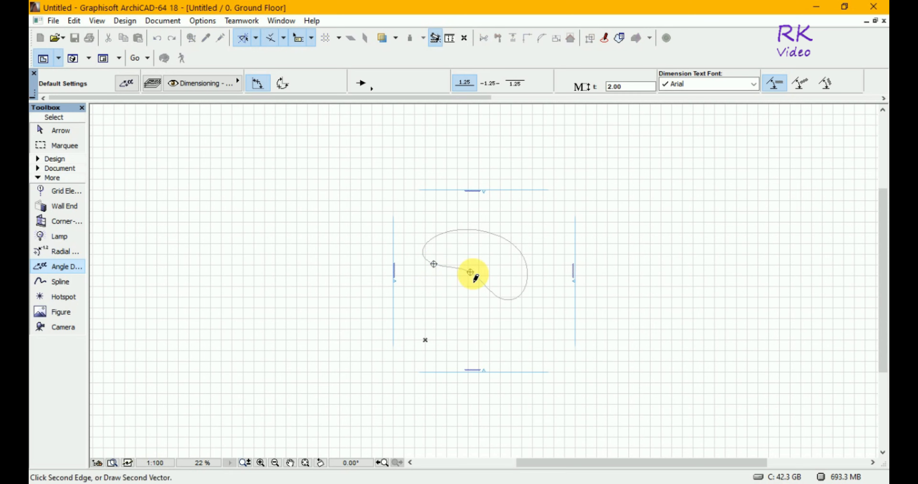
click(460, 265)
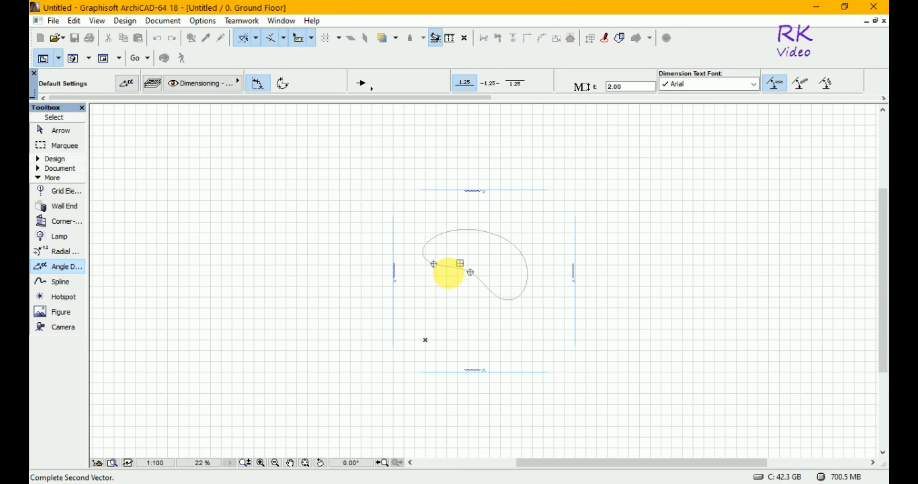
click(448, 274)
click(443, 264)
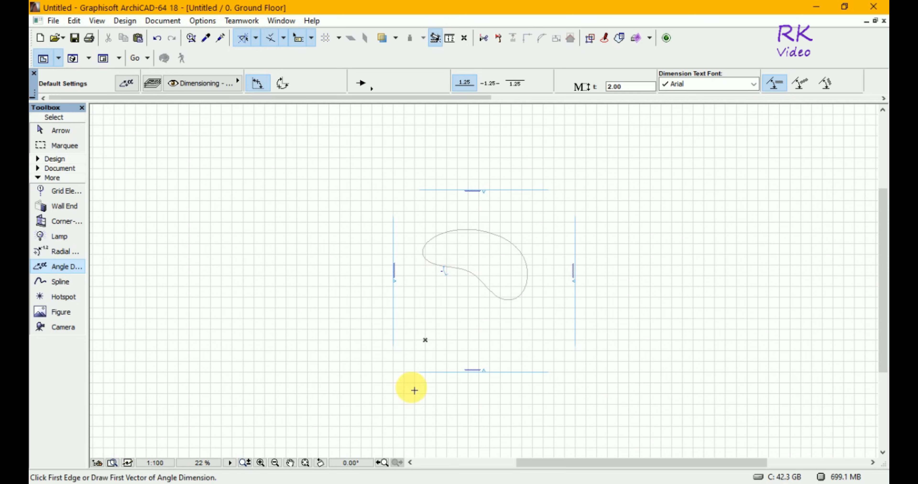
Try to place another angle dimension on the upper-left curve of the spline
click(261, 462)
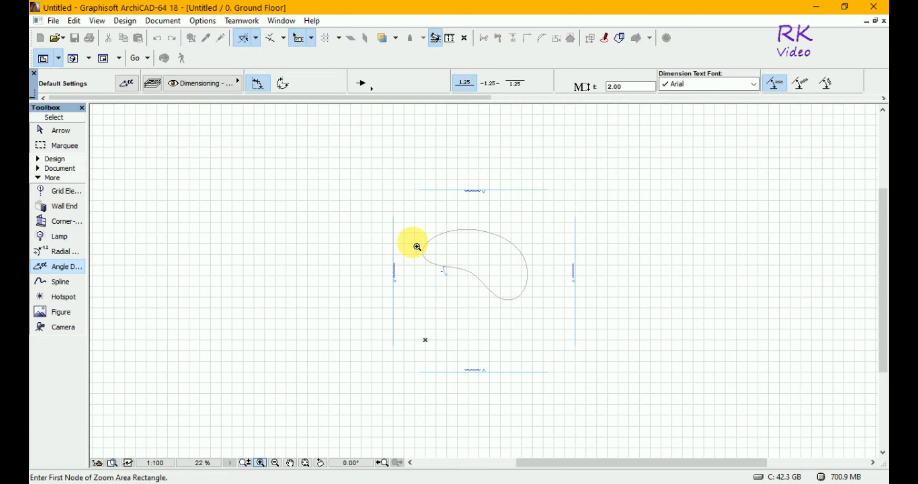
click(419, 239)
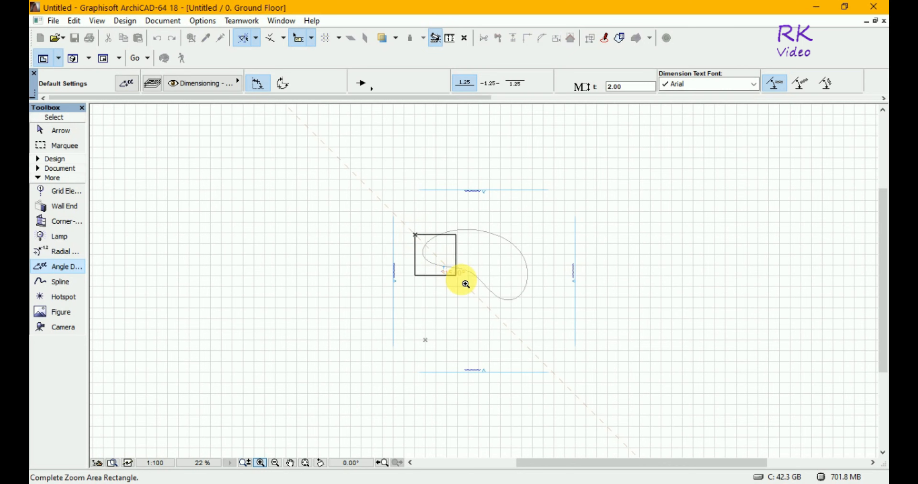
click(498, 315)
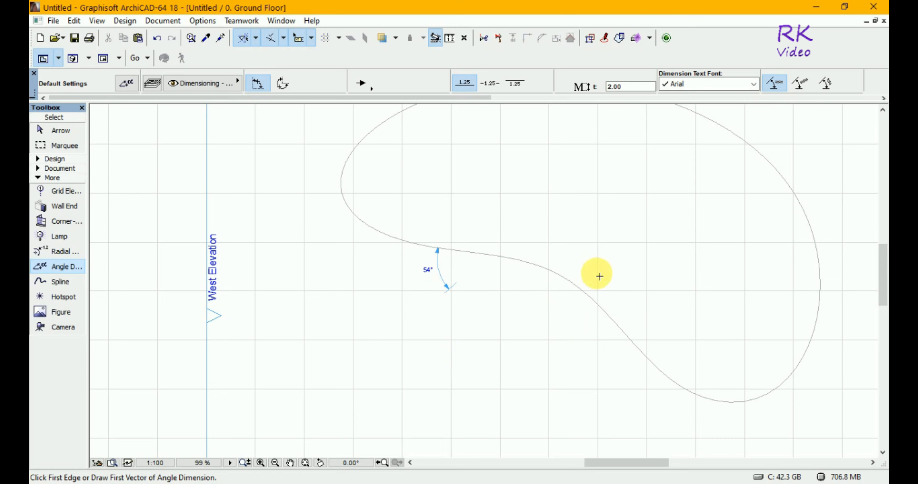
click(290, 462)
mouse_move(639, 240)
mouse_down()
mouse_move(524, 272)
mouse_move(523, 282)
mouse_move(287, 288)
mouse_move(440, 273)
mouse_move(523, 277)
mouse_move(535, 288)
mouse_up()
click(534, 287)
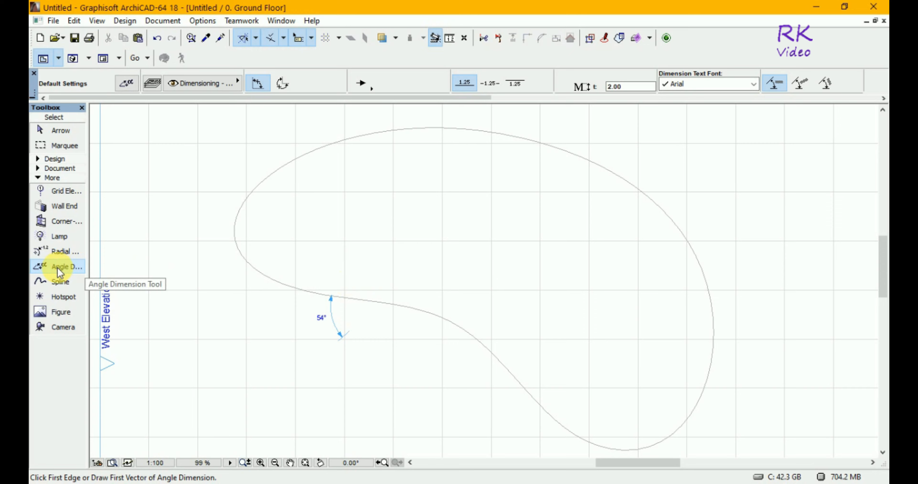
click(238, 231)
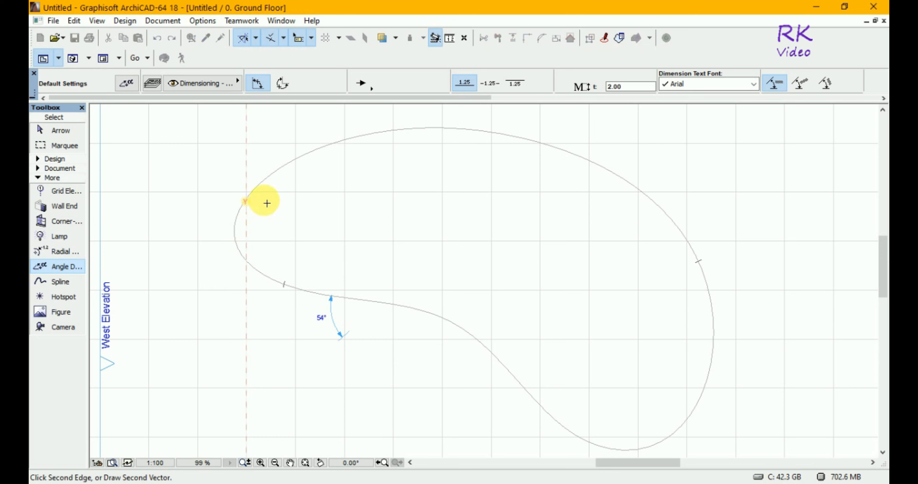
click(275, 178)
click(275, 178)
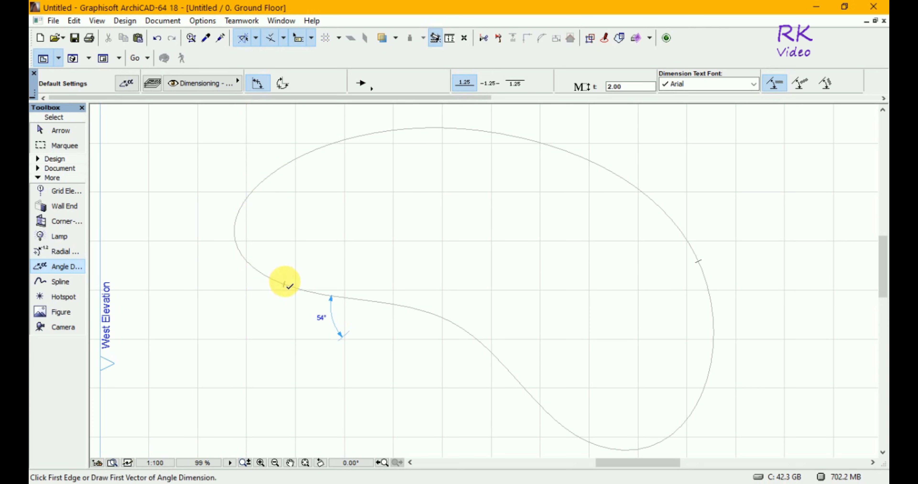
Try to dimension the angle at the spline's right edge with a vector drawn from a point outside the curve
click(699, 264)
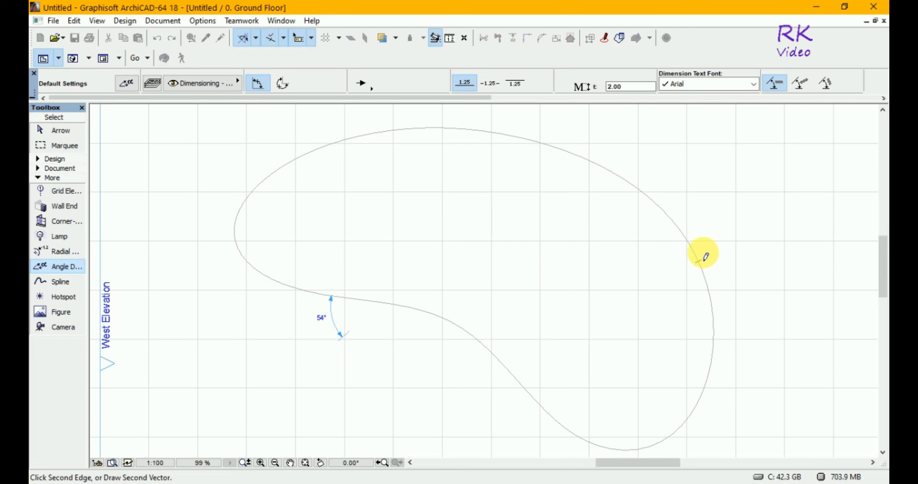
click(758, 251)
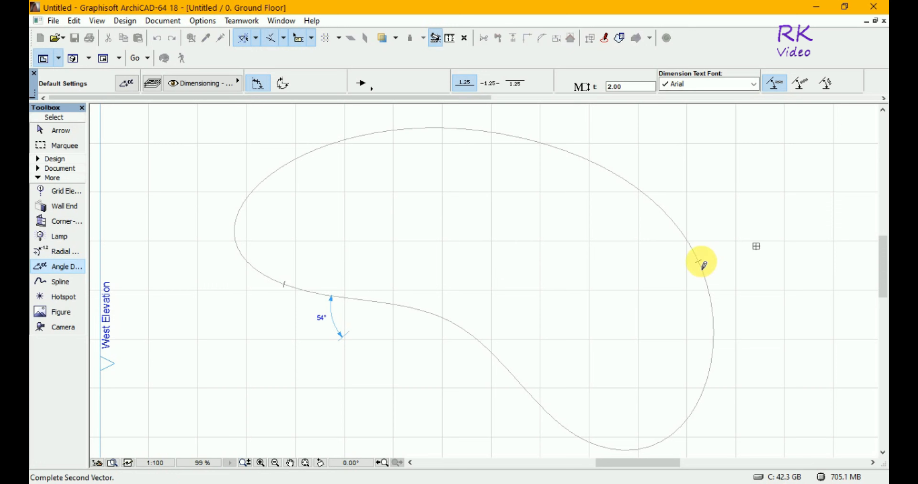
click(703, 265)
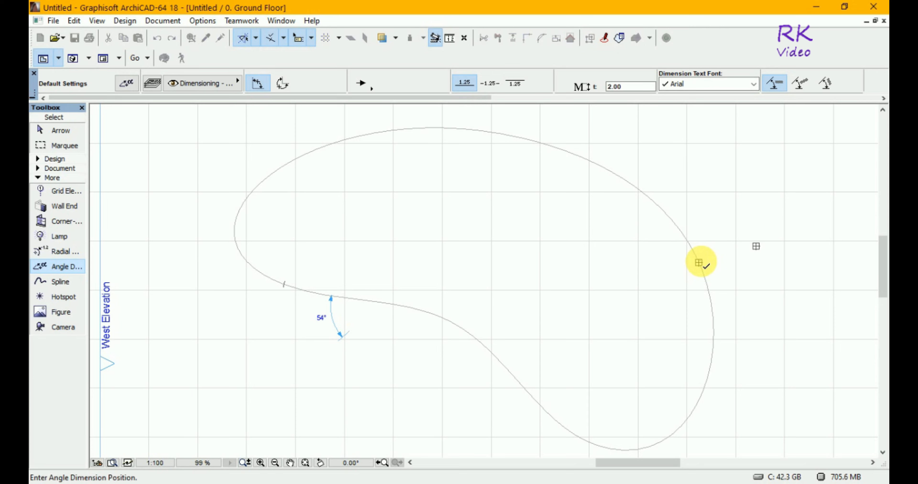
right_click(699, 264)
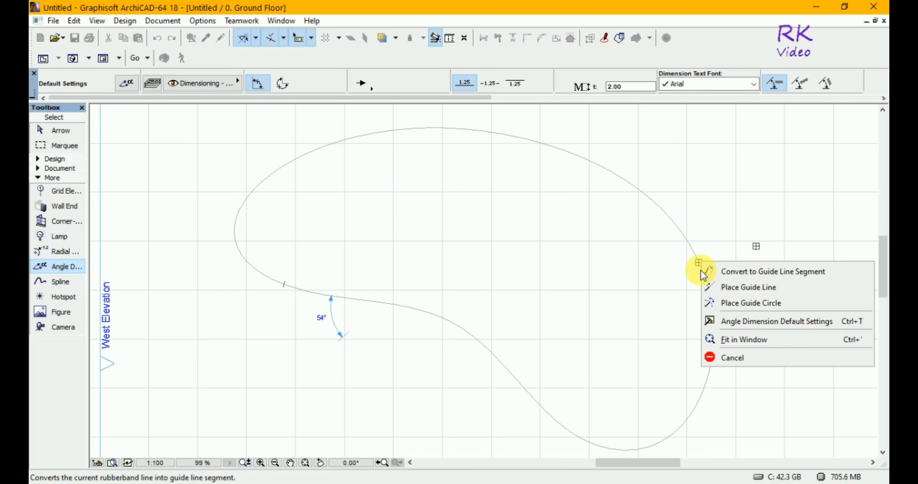
click(680, 232)
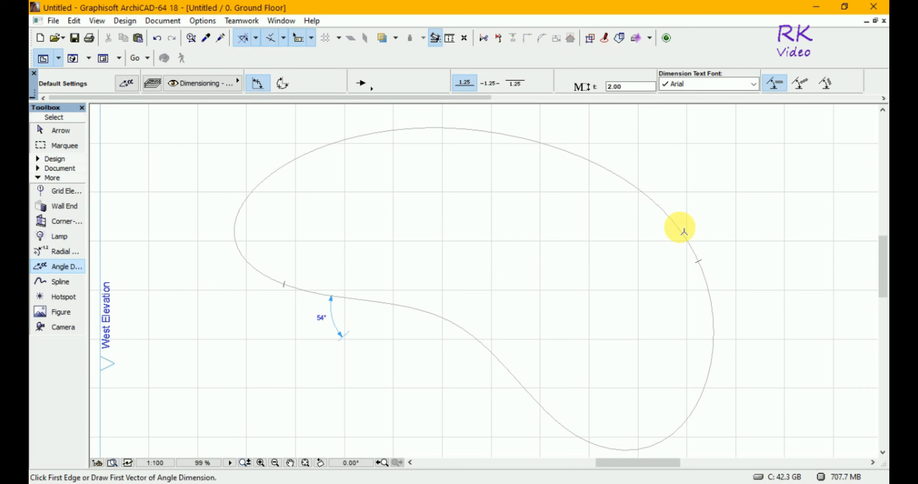
Try to dimension the angle at the spline's right-hand node by picking the curve beside it as both edges
click(702, 269)
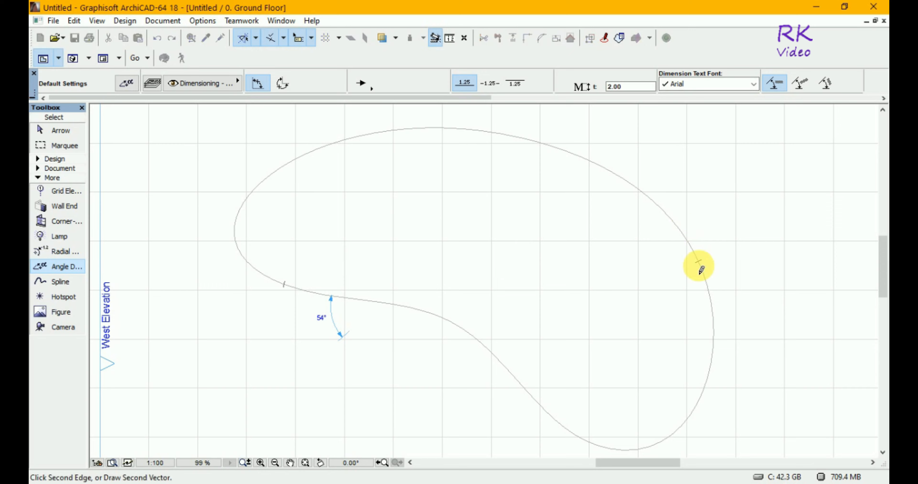
click(702, 267)
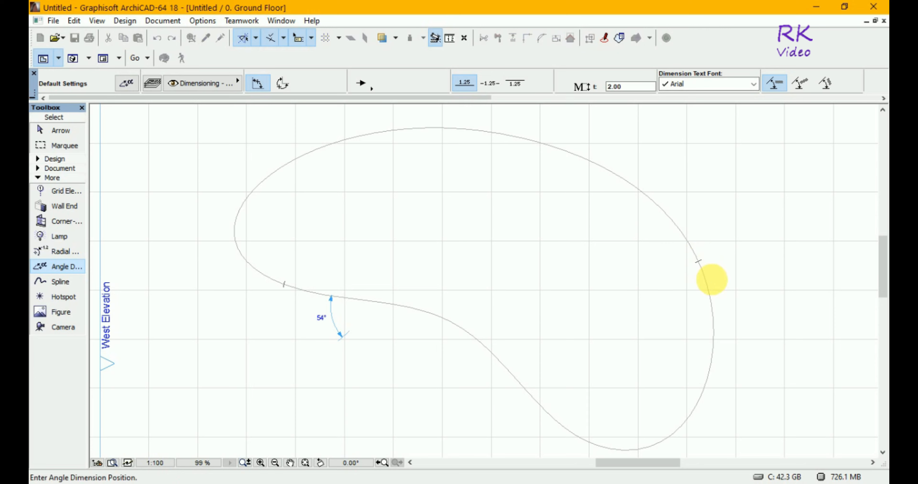
click(711, 280)
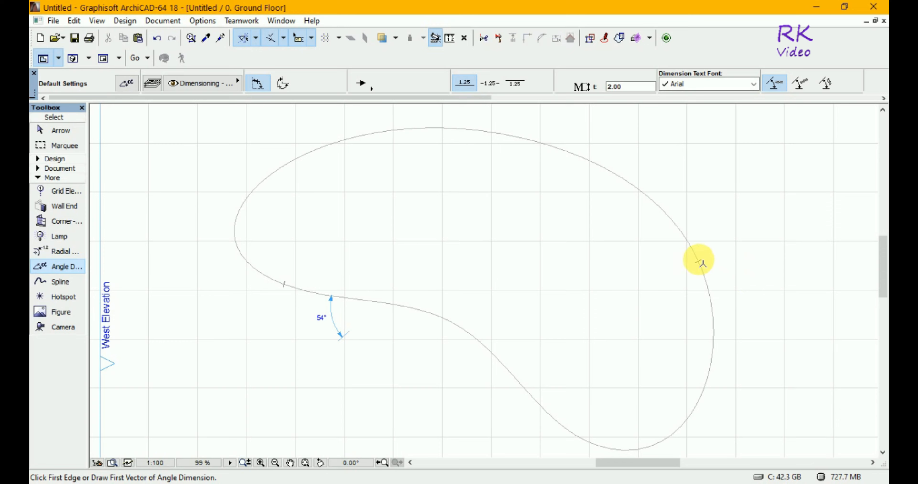
click(701, 263)
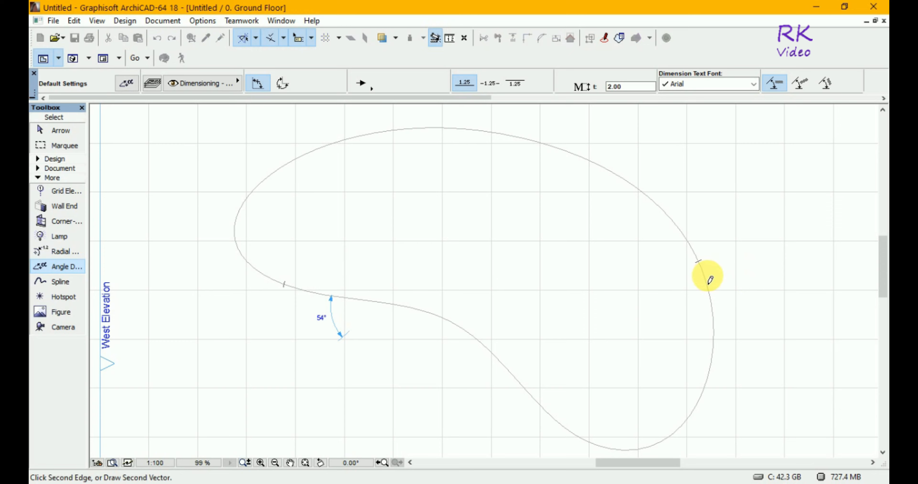
click(700, 265)
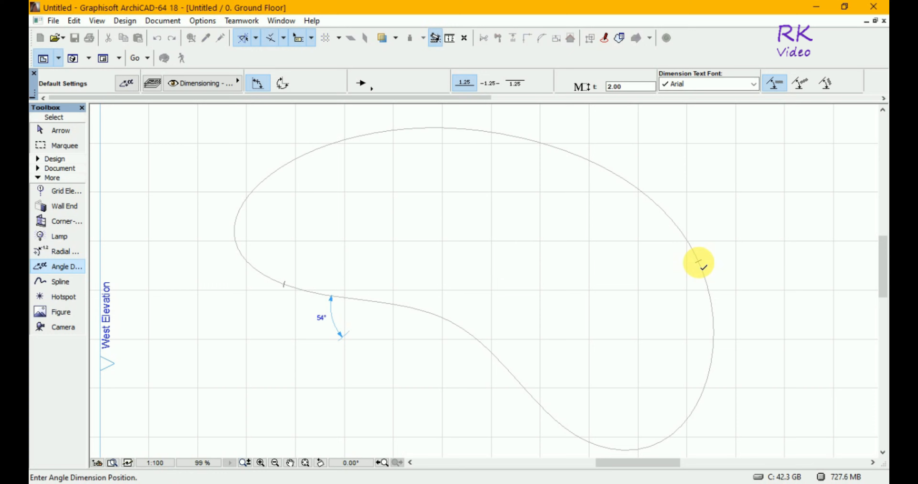
click(698, 262)
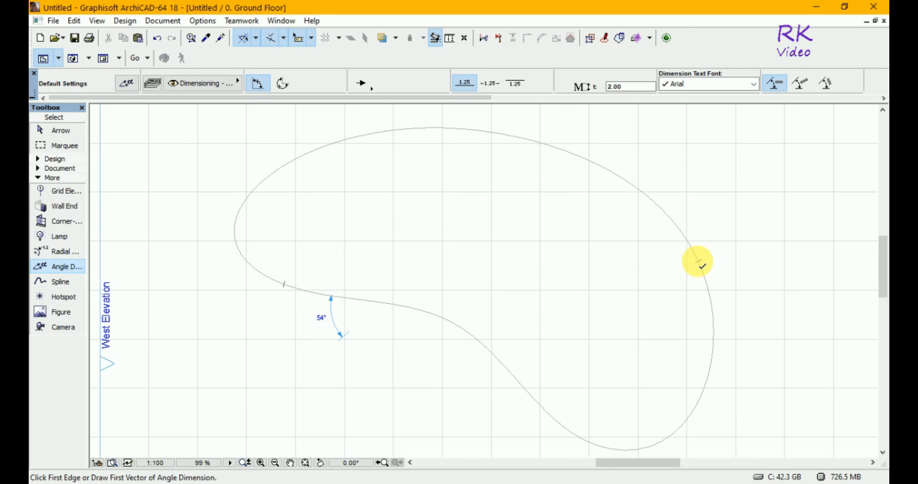
Try to dimension the angle at the spline's right-hand node with a second vector drawn to it from outside the curve
click(701, 265)
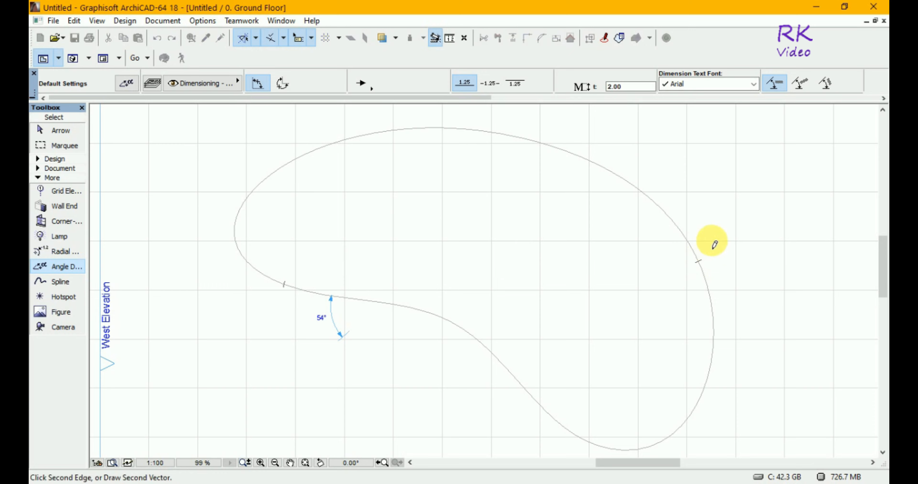
click(711, 241)
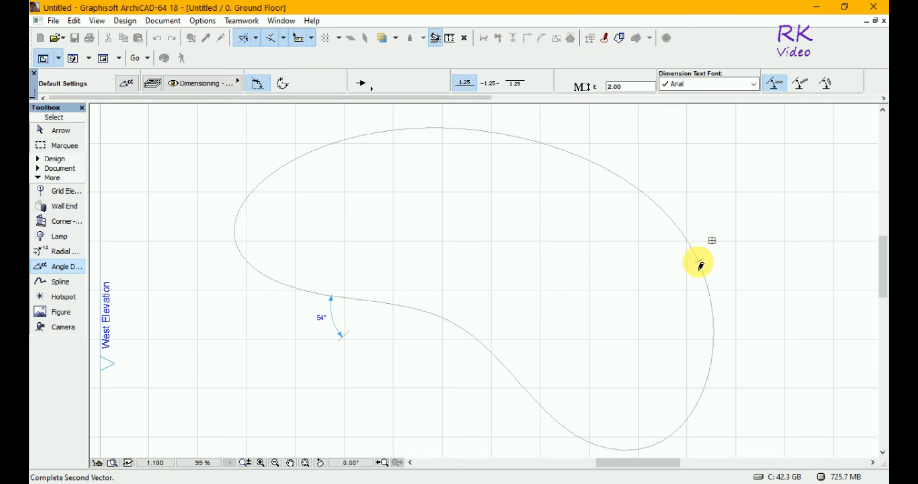
click(698, 263)
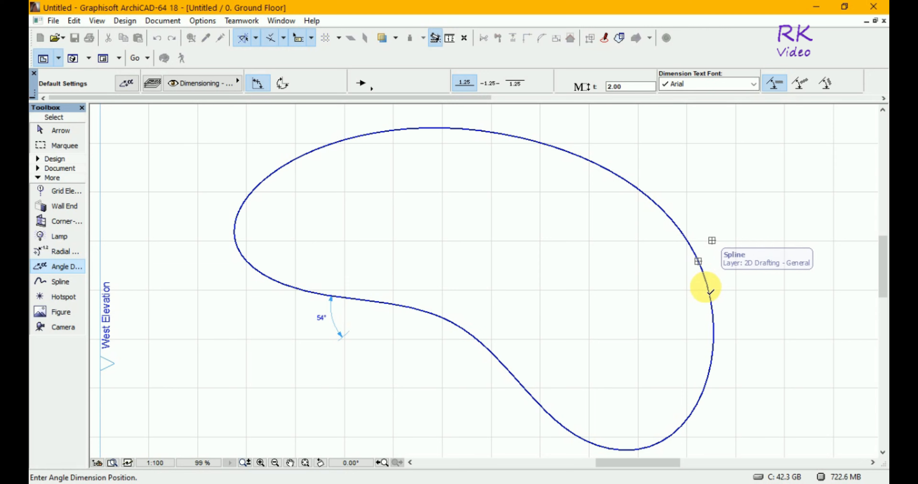
click(712, 292)
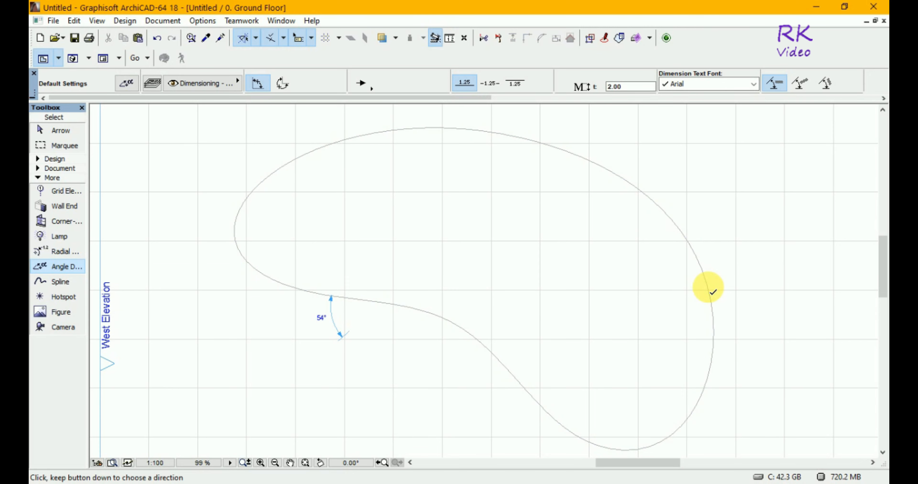
Place an angle dimension on the spline's right edge between a vector along the curve and a short, nearly horizontal vector crossing it
click(711, 292)
drag(710, 291, 689, 244)
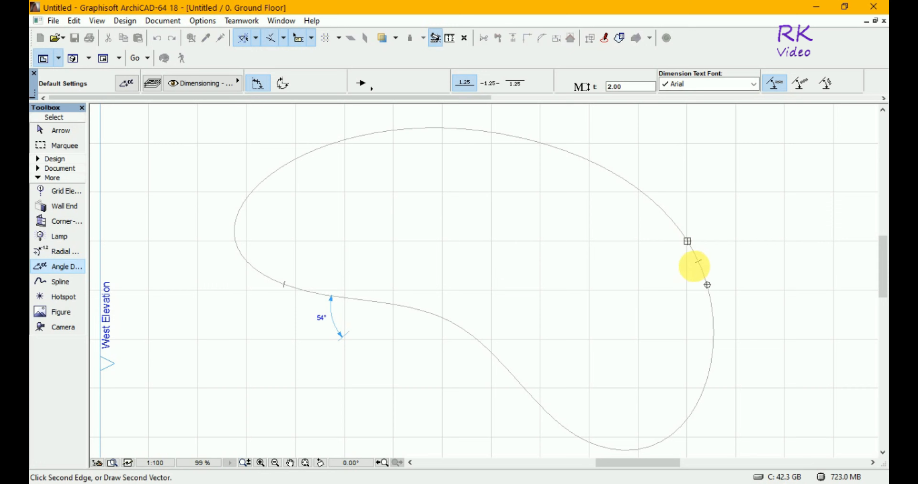
click(691, 266)
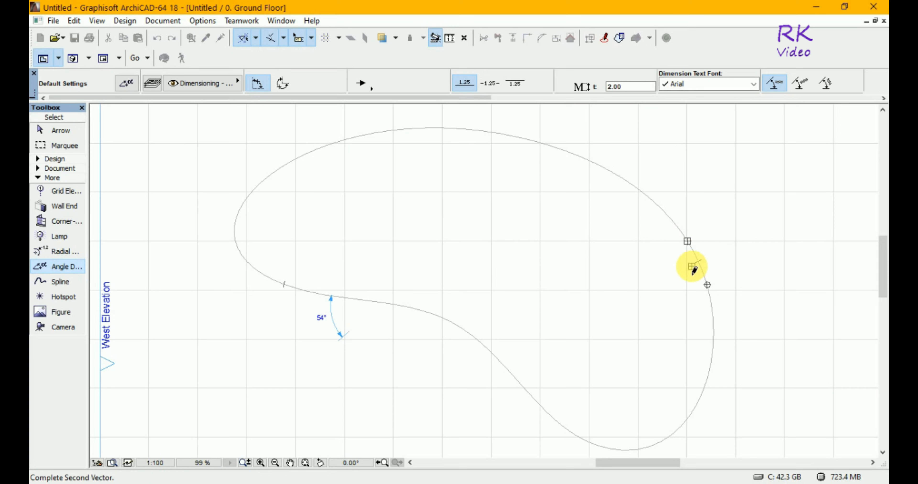
click(707, 268)
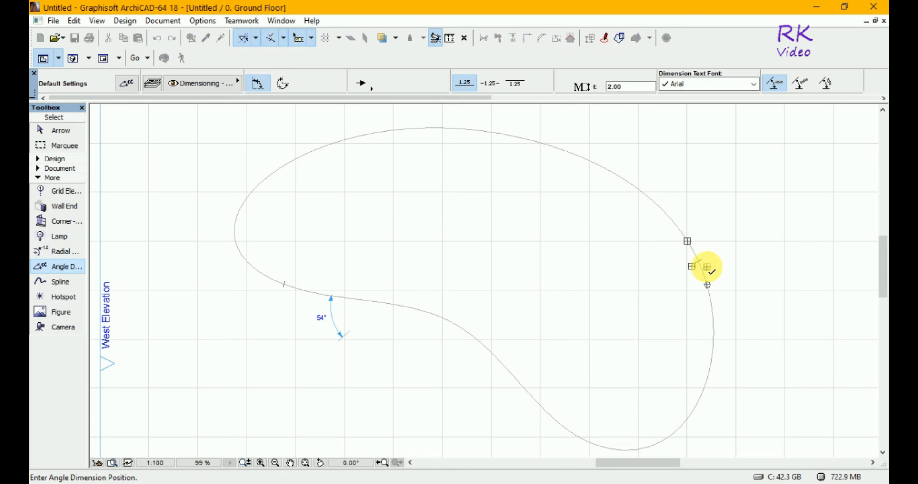
click(711, 259)
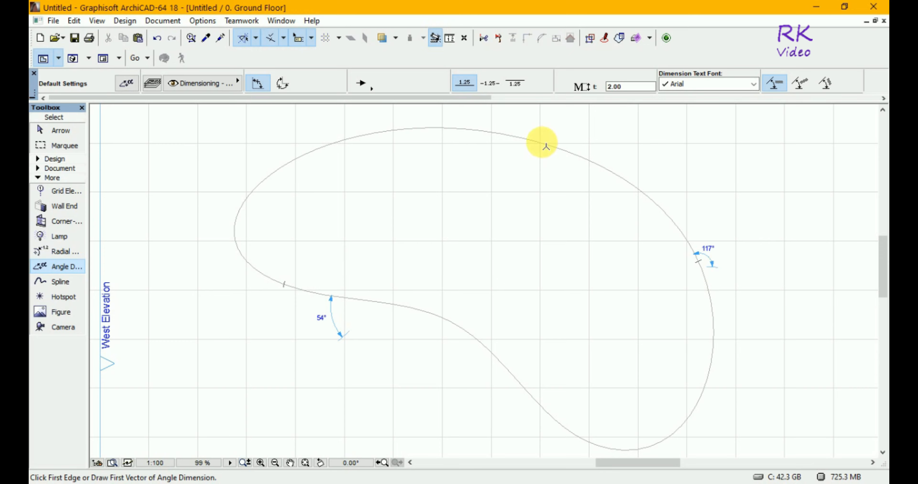
Try to dimension the angle on the spline's upper-right curve by picking the curve itself as both edges
click(550, 151)
click(549, 151)
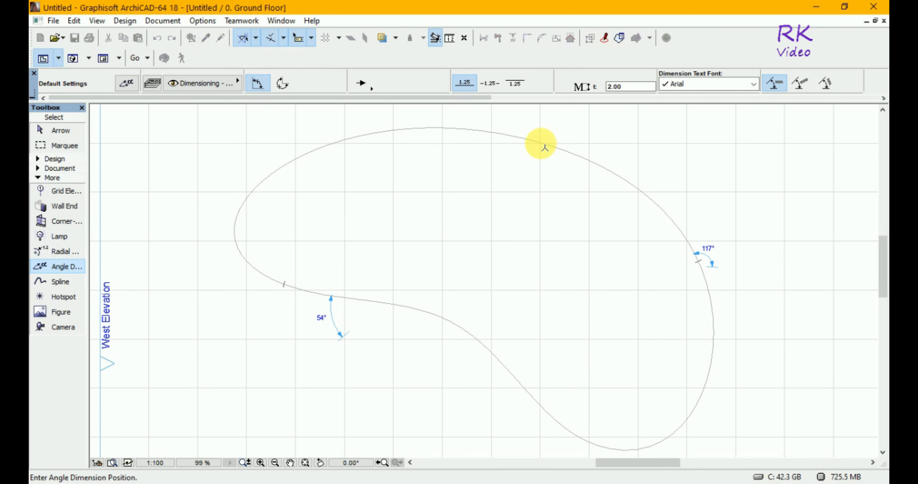
click(544, 147)
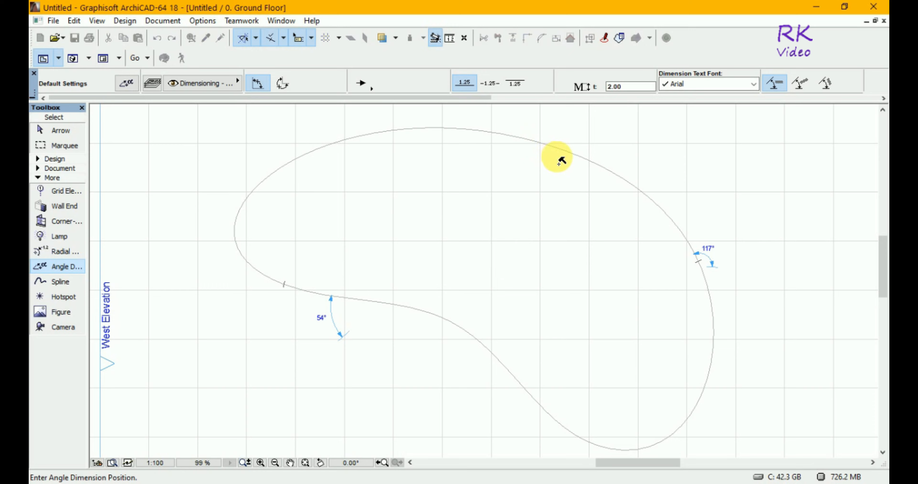
click(579, 174)
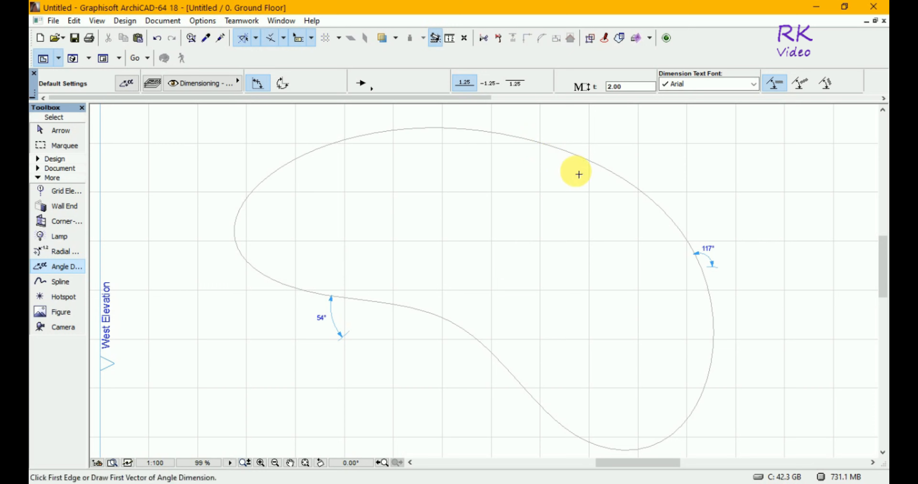
click(586, 160)
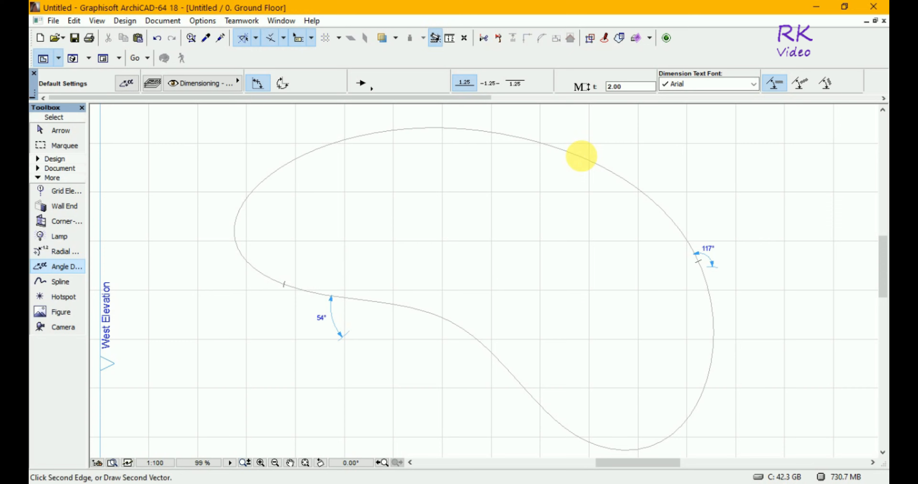
click(585, 160)
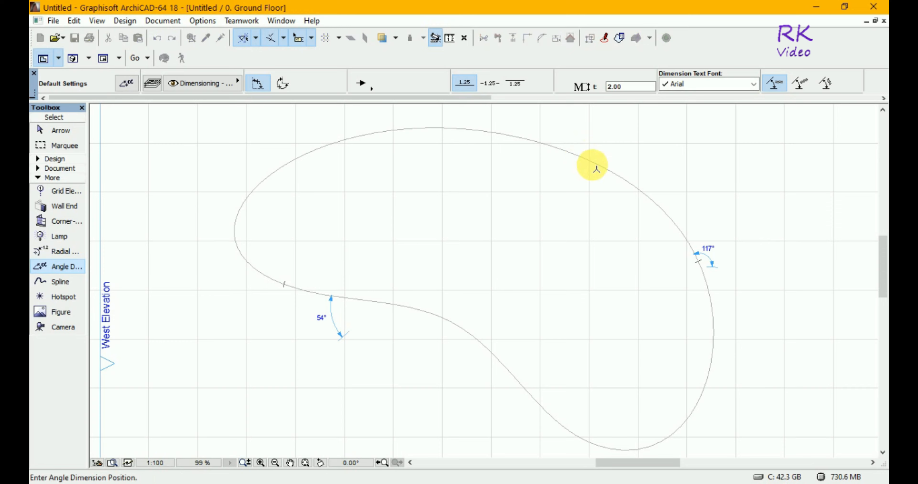
click(618, 185)
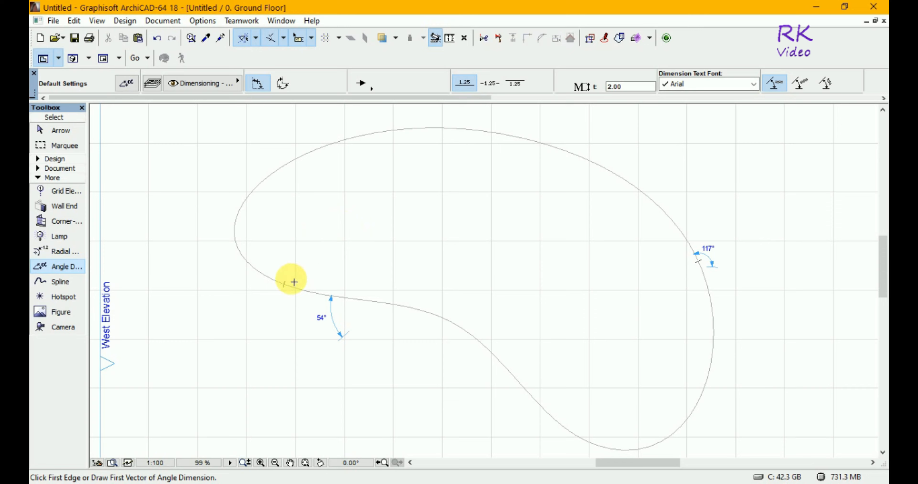
Place an angle dimension outside the spline's left end, between a vector from the lower-left node up the curve and a short one crossing outward
click(285, 286)
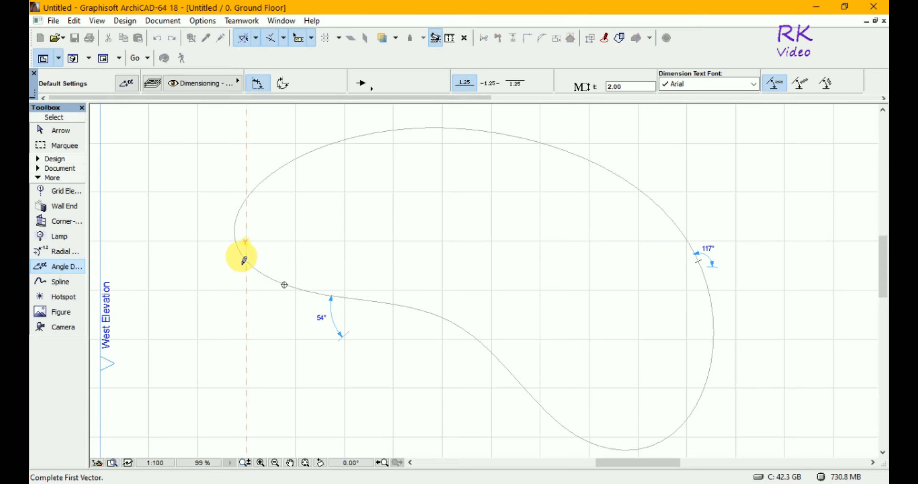
click(241, 254)
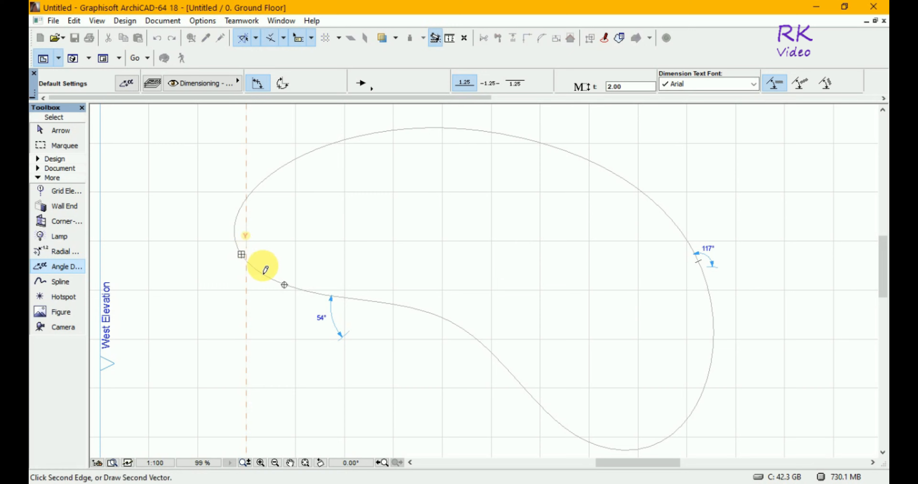
click(269, 272)
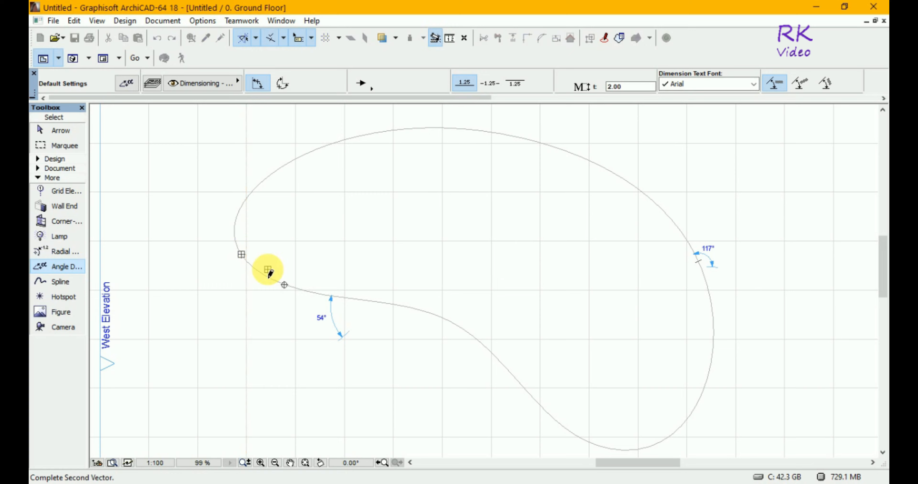
click(262, 292)
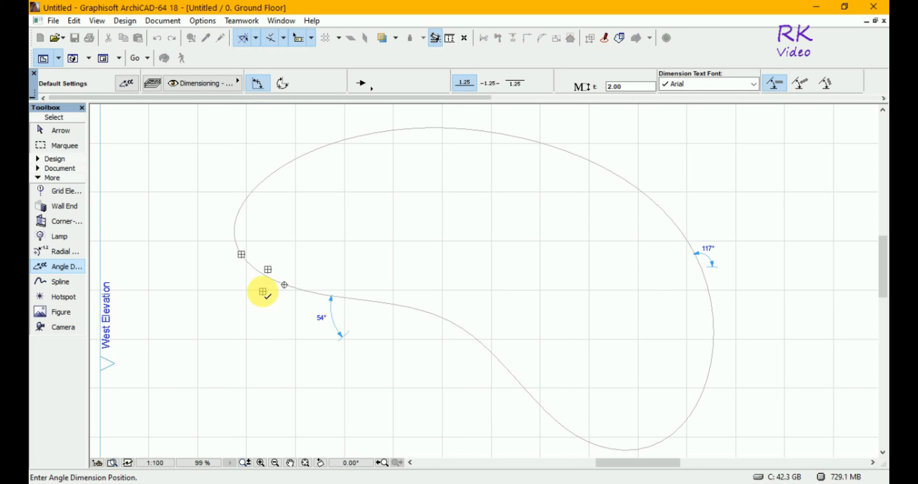
click(237, 287)
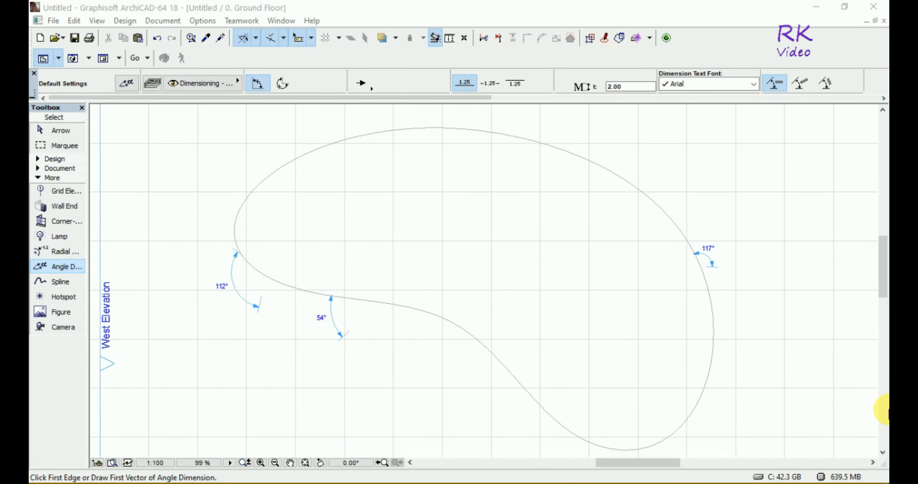
key(super)
key(super)
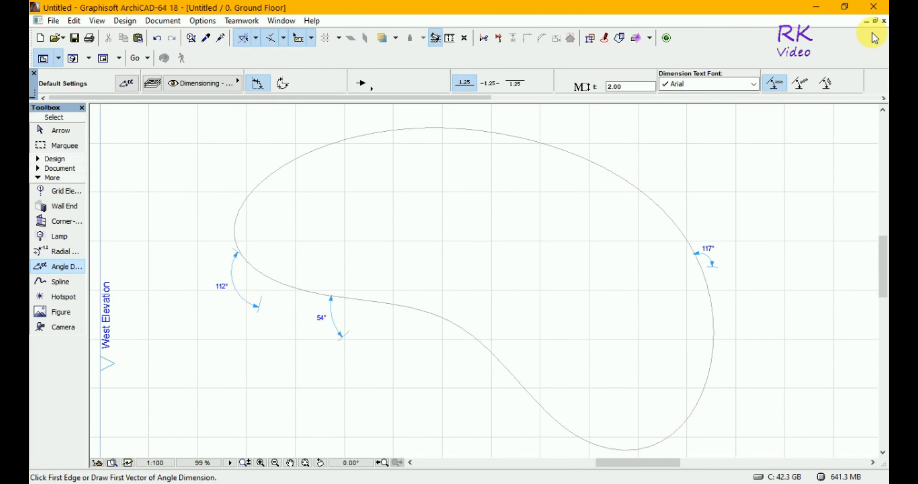
Restore the ground floor plan to a smaller floating window and zoom out to show the drawing with space around it
click(875, 21)
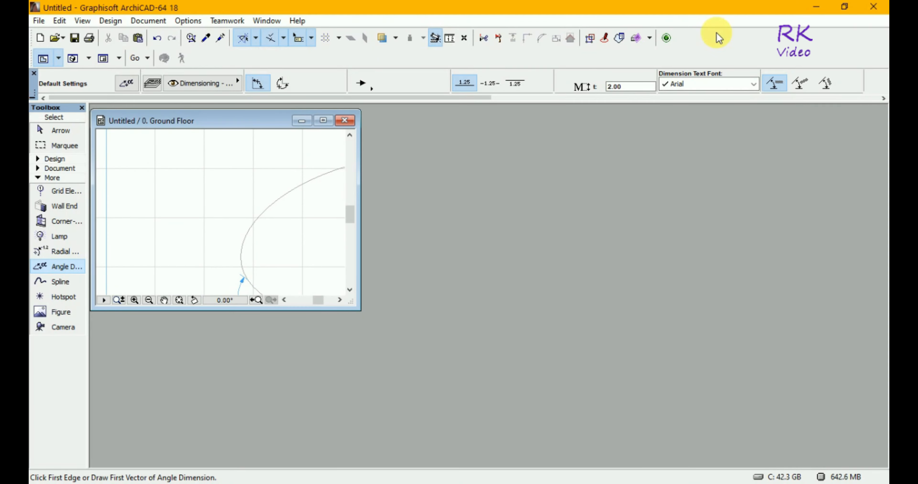
click(179, 301)
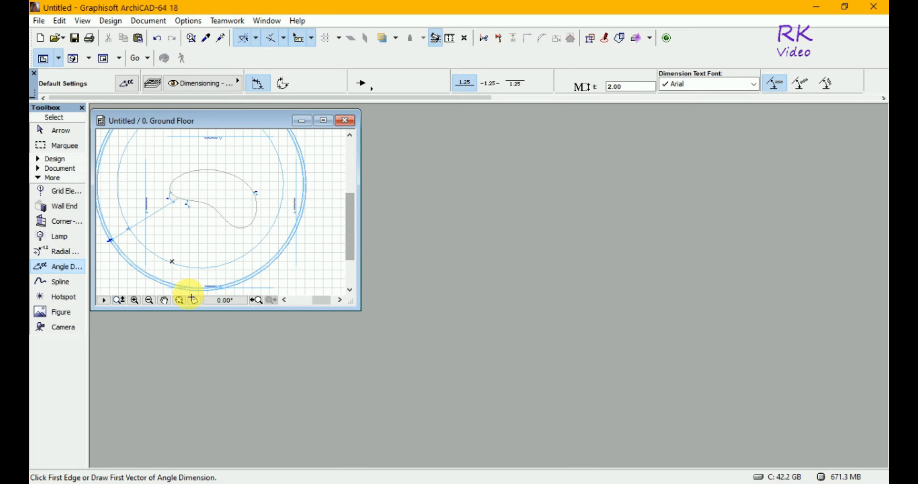
click(149, 302)
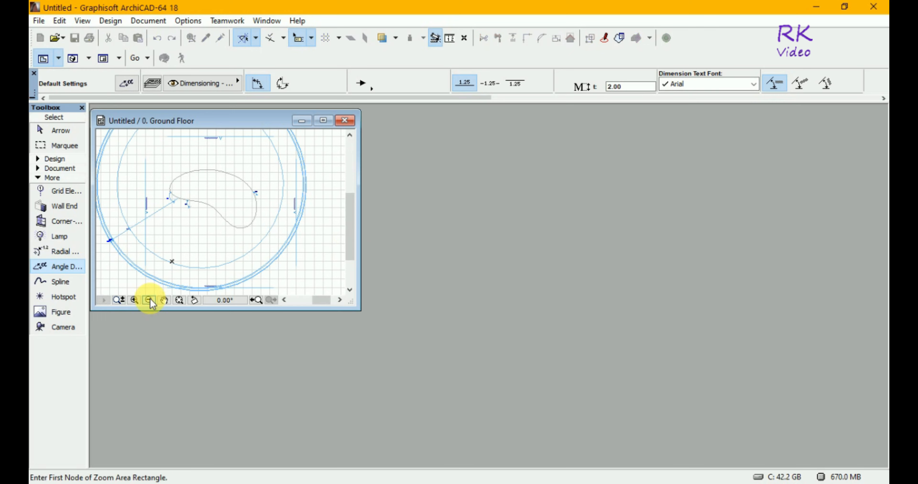
click(149, 301)
click(148, 301)
click(210, 248)
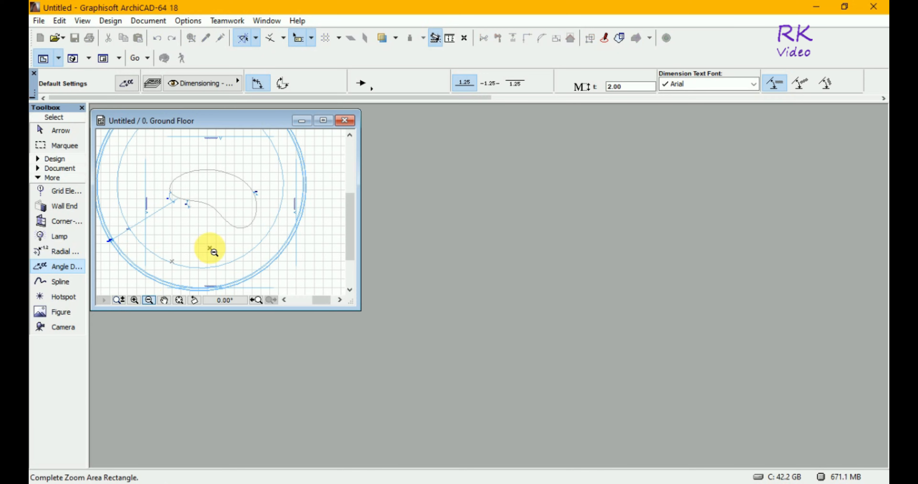
click(213, 252)
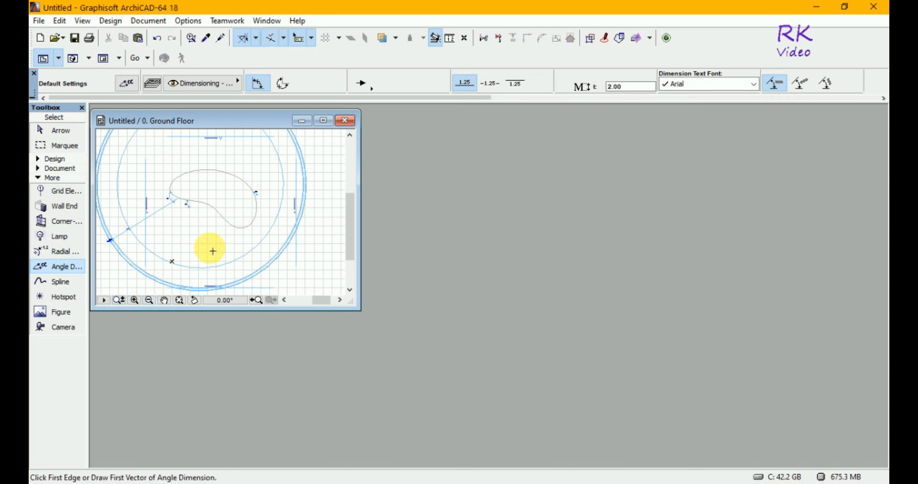
click(222, 238)
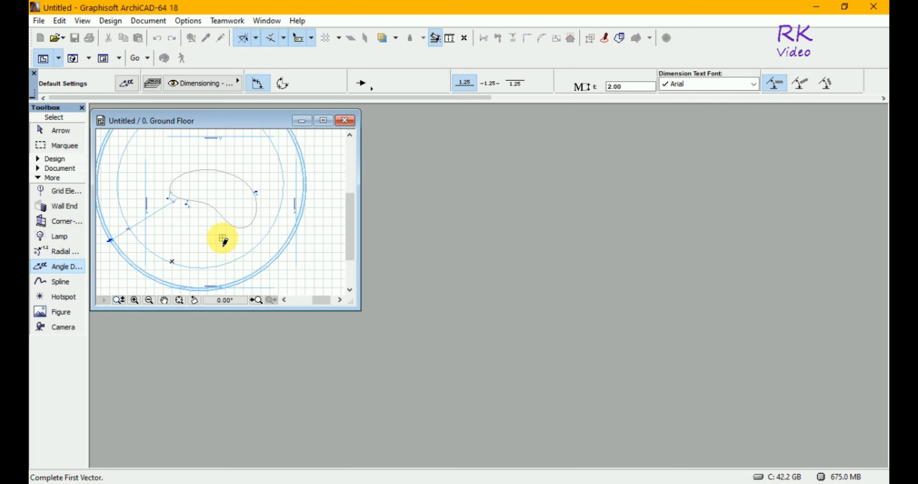
key(Escape)
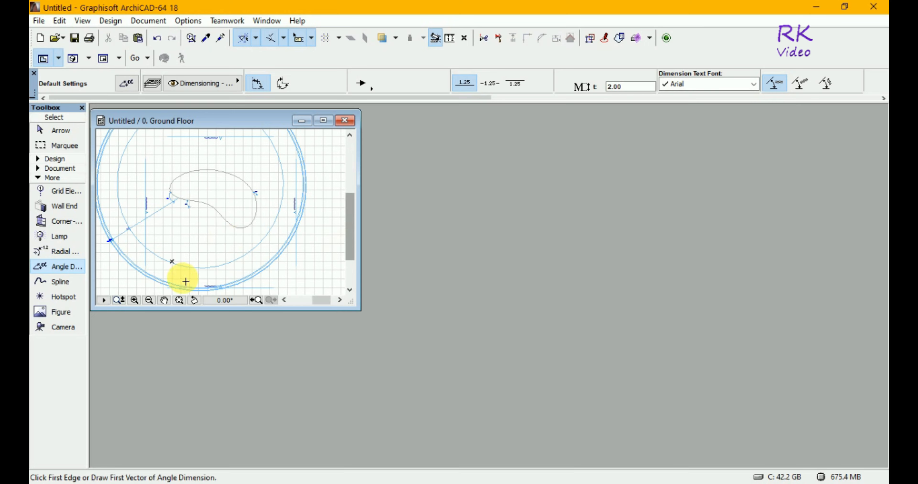
click(119, 300)
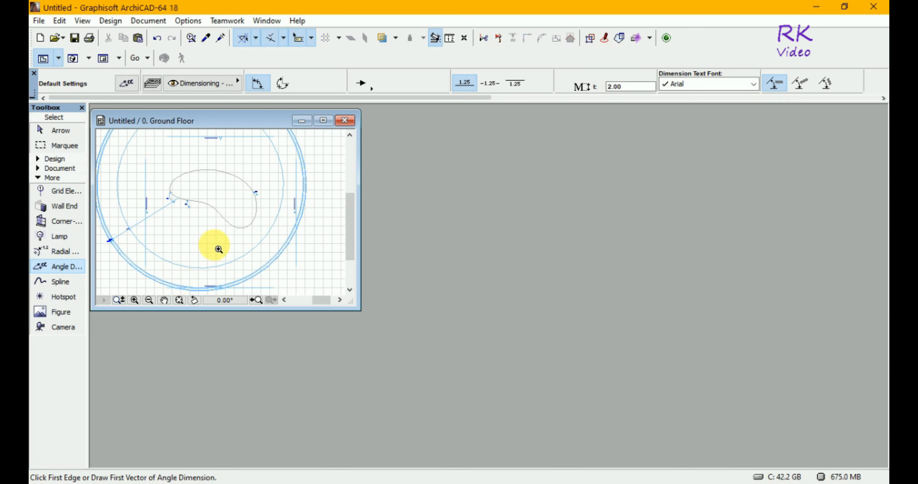
mouse_move(214, 245)
mouse_down()
mouse_move(193, 177)
mouse_move(220, 260)
mouse_move(282, 299)
mouse_up()
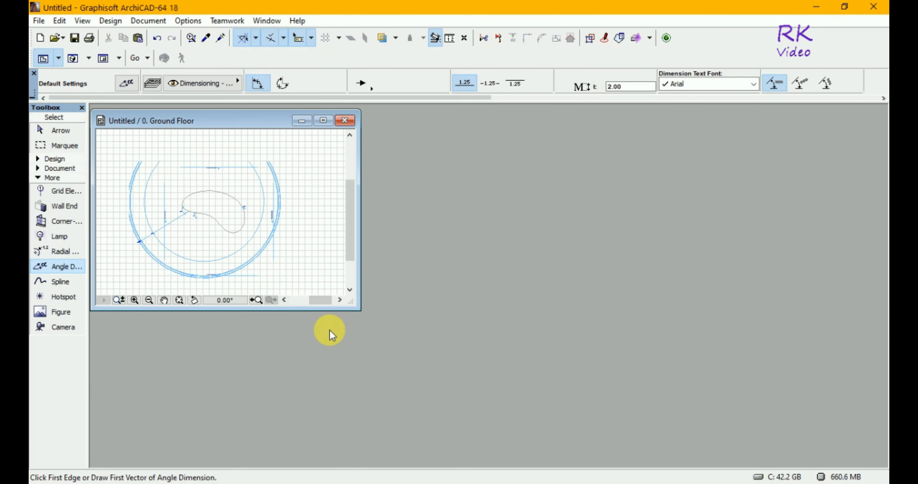
Fit the whole ground floor drawing in its floating window and zoom out one level
mouse_move(343, 296)
mouse_down()
mouse_move(297, 266)
mouse_move(344, 289)
mouse_up()
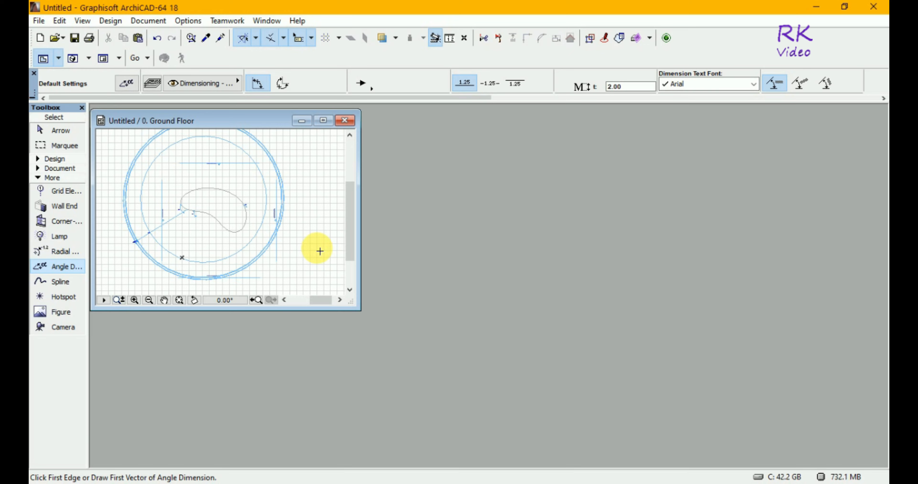
click(180, 300)
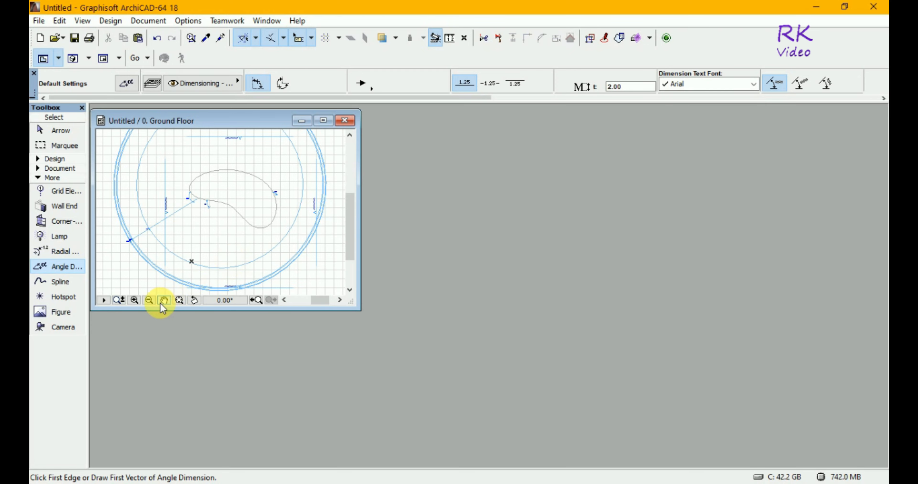
click(150, 302)
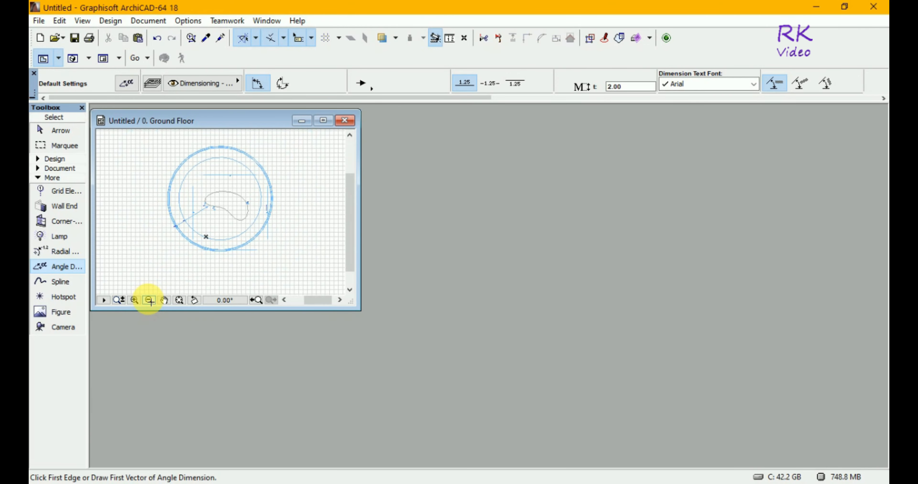
click(149, 301)
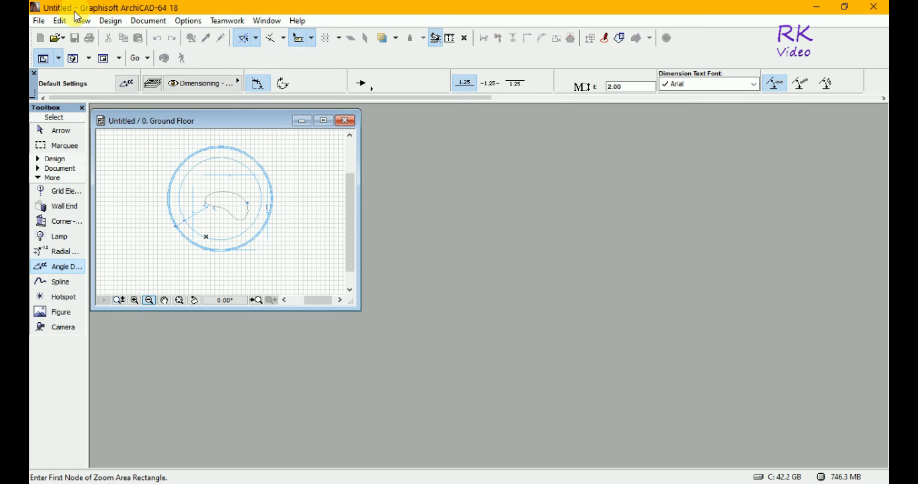
click(39, 21)
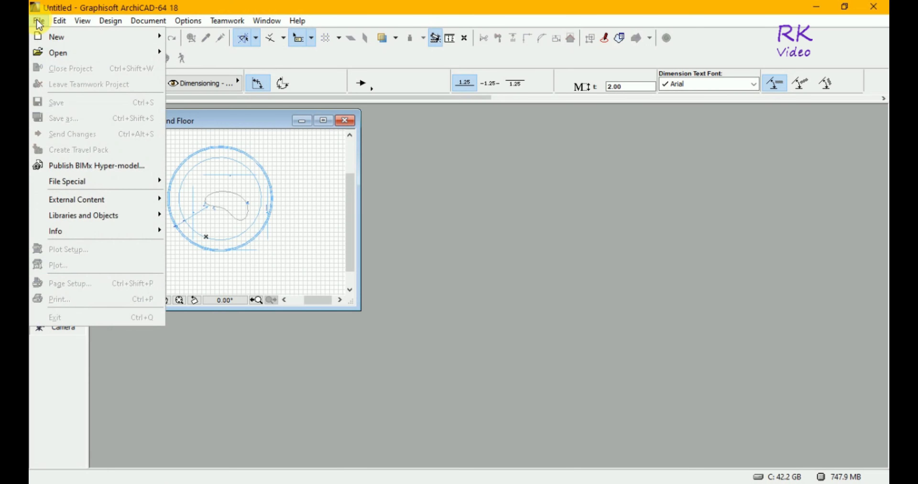
mouse_move(112, 180)
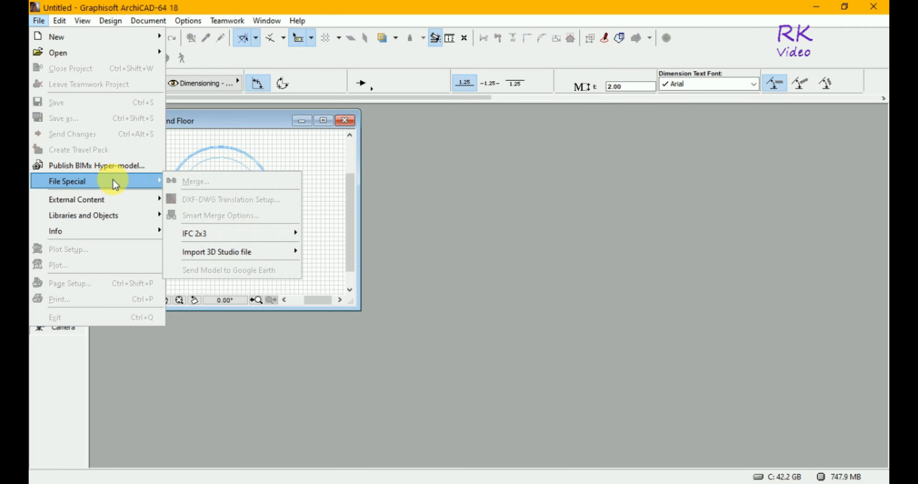
mouse_move(113, 212)
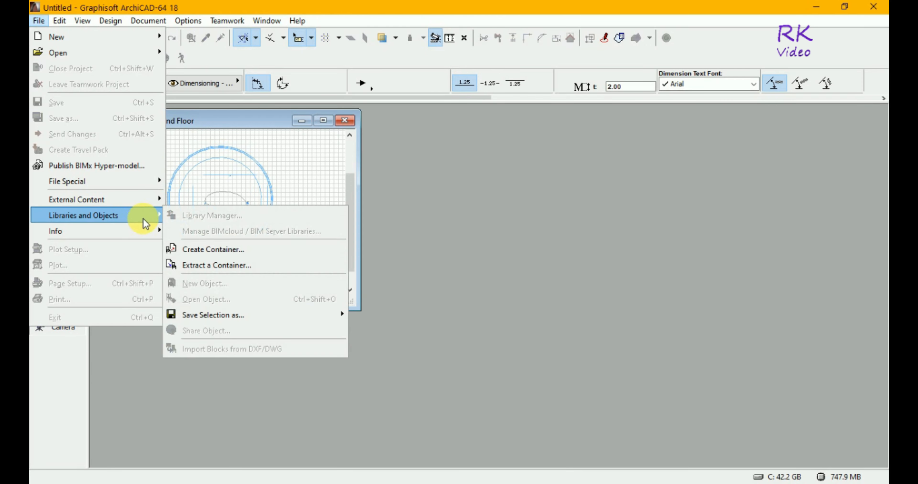
click(430, 163)
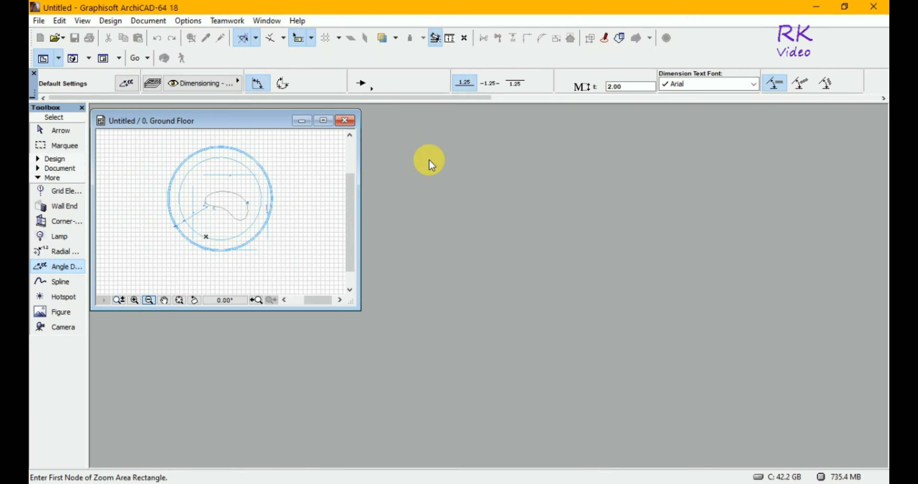
click(37, 21)
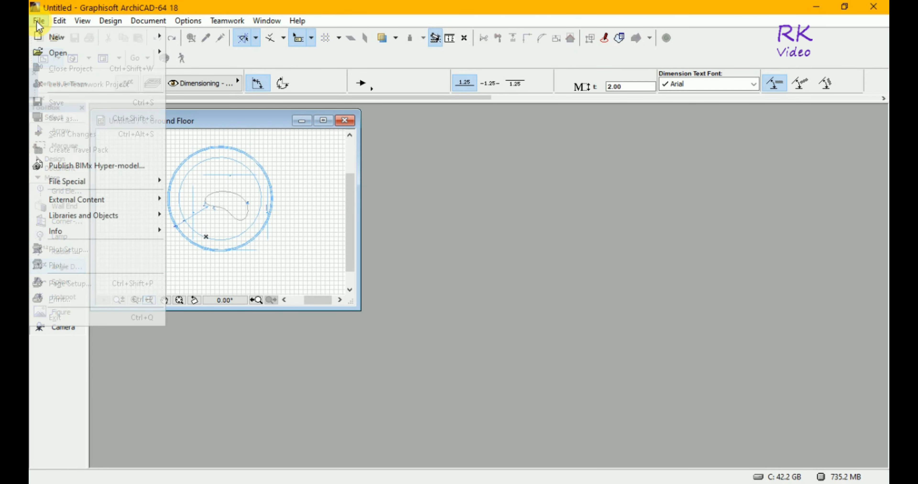
mouse_move(132, 219)
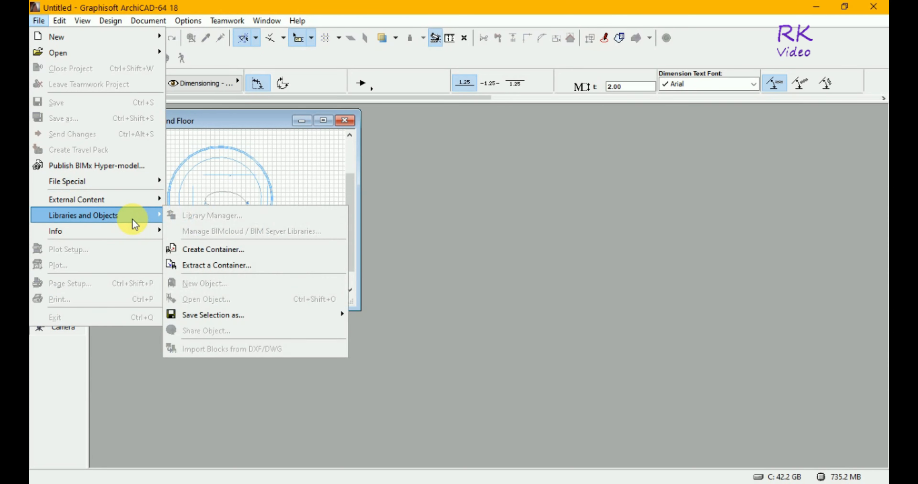
key(Escape)
key(Escape)
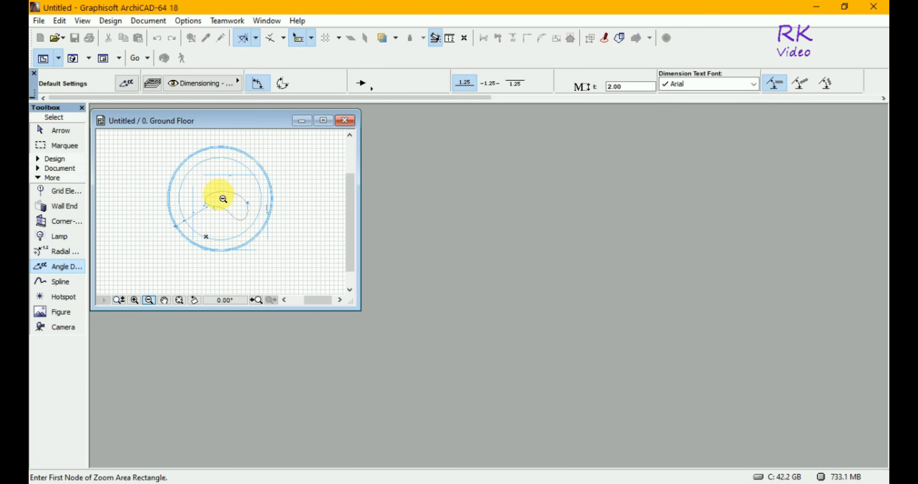
key(Escape)
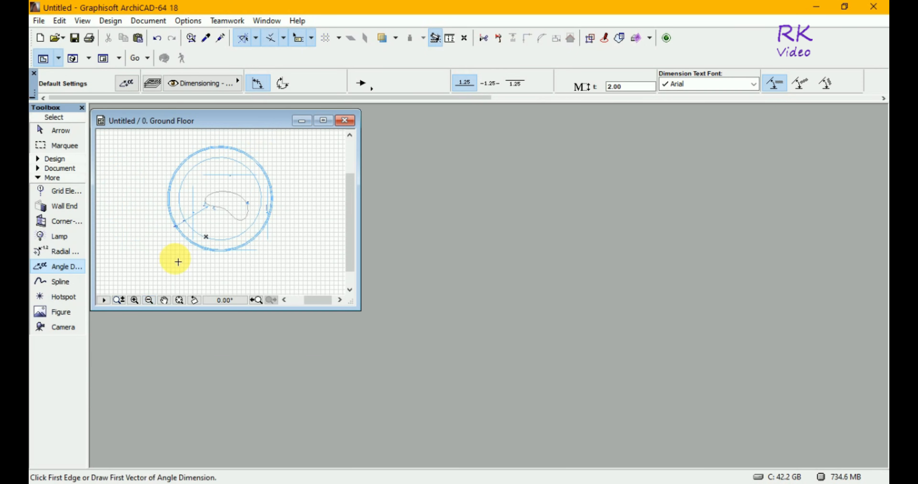
Create a new library object and open its empty 2D script beside the ground floor plan
click(38, 21)
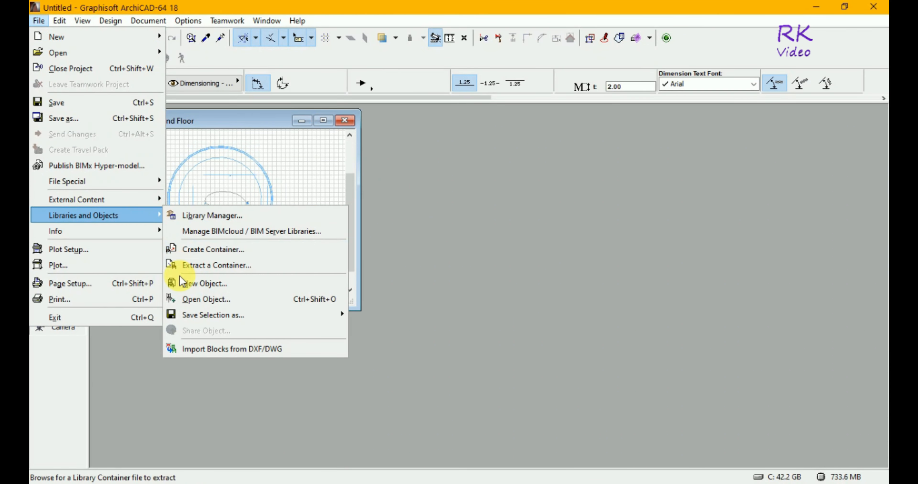
click(175, 284)
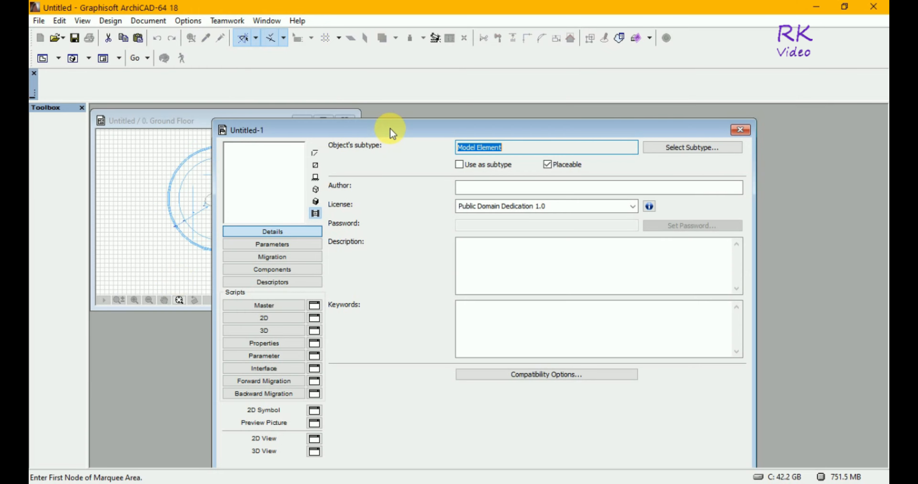
drag(390, 130, 545, 121)
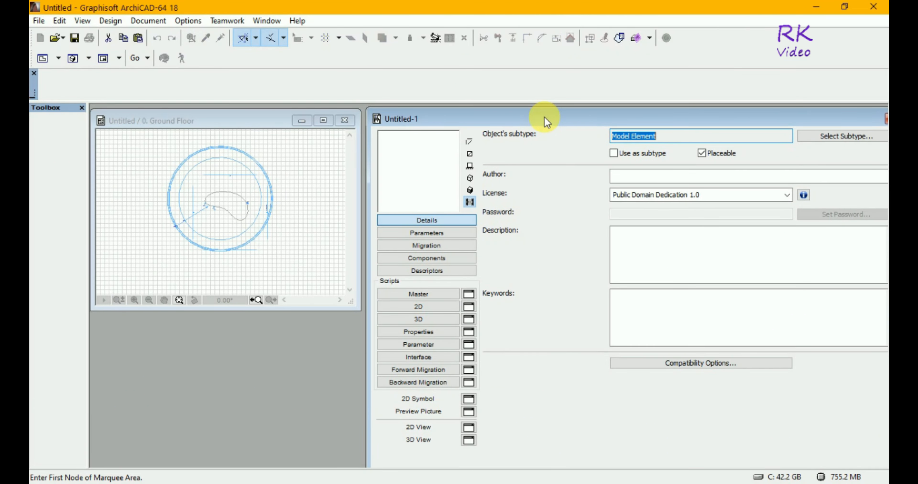
click(445, 310)
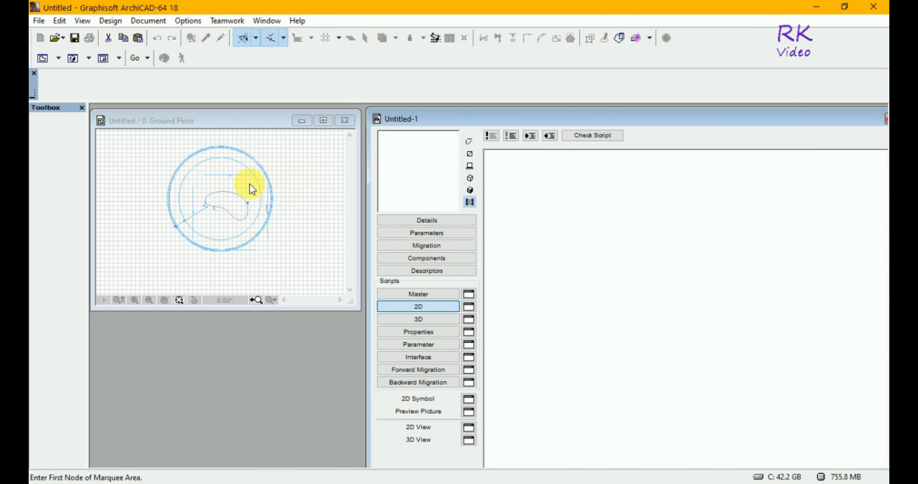
Switch to the Arrow tool and select the spline together with its three angle dimensions on the ground floor plan
click(234, 192)
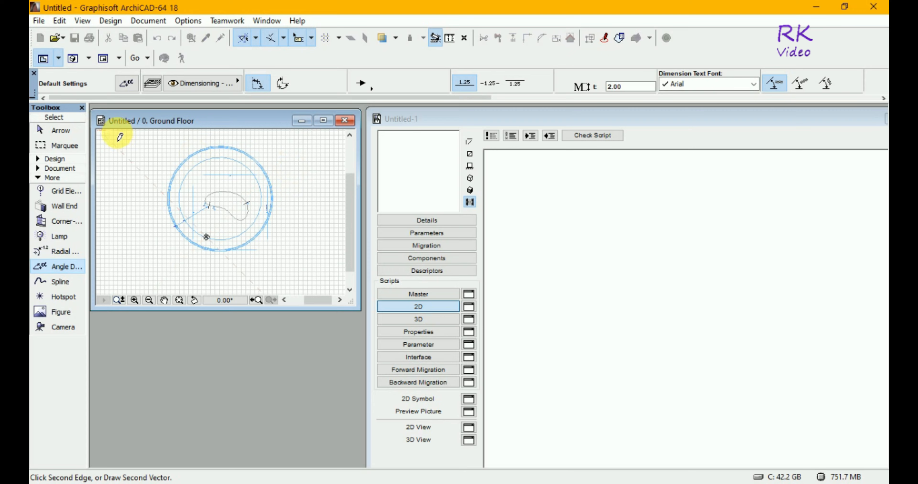
click(64, 130)
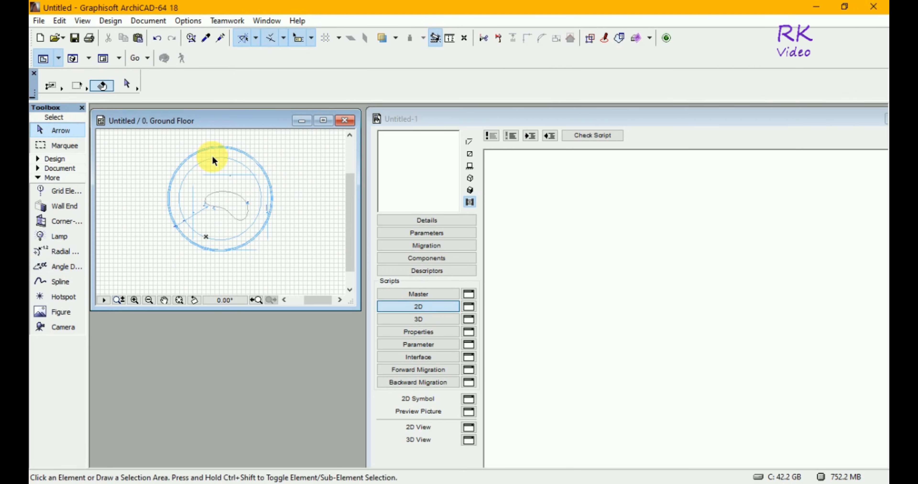
click(249, 183)
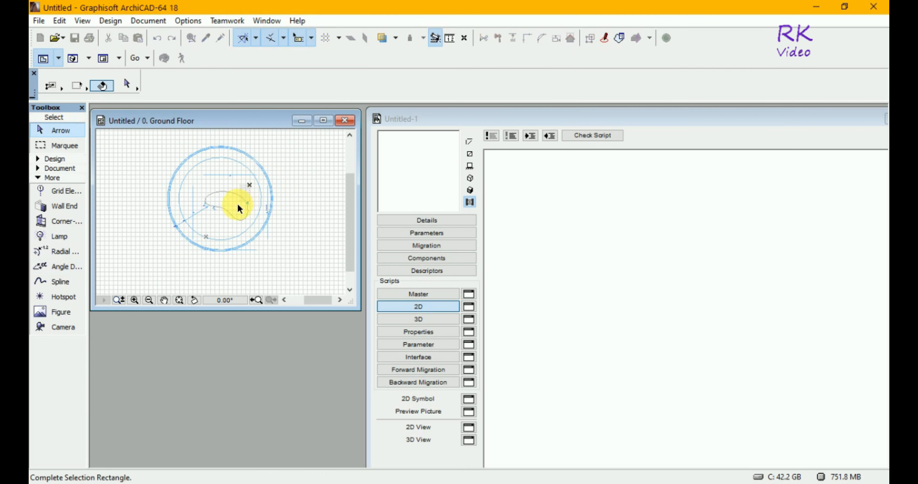
click(199, 223)
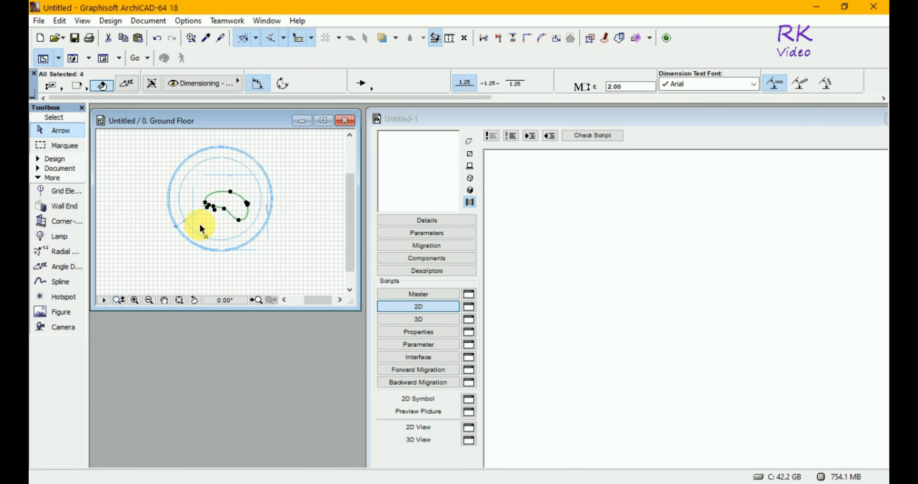
Try to transfer the selected spline and angle dimensions from the plan into the 2D script, fitting the drawing in its window
click(235, 218)
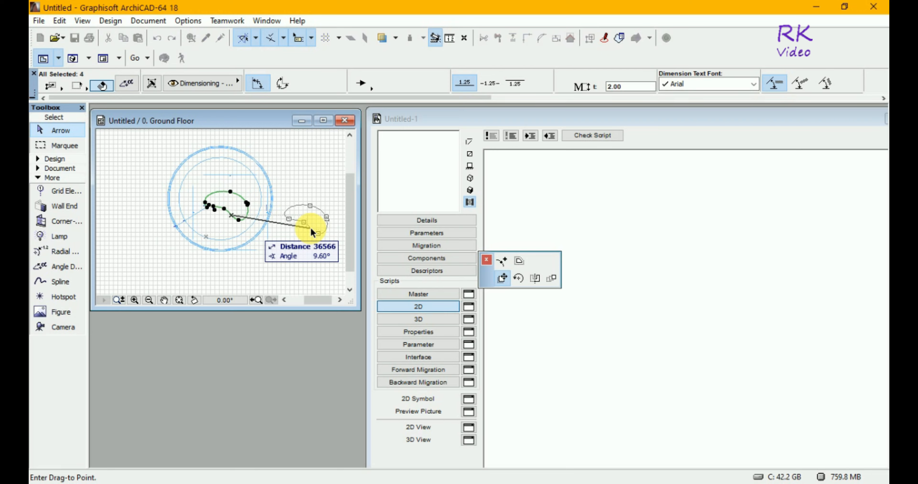
key(Escape)
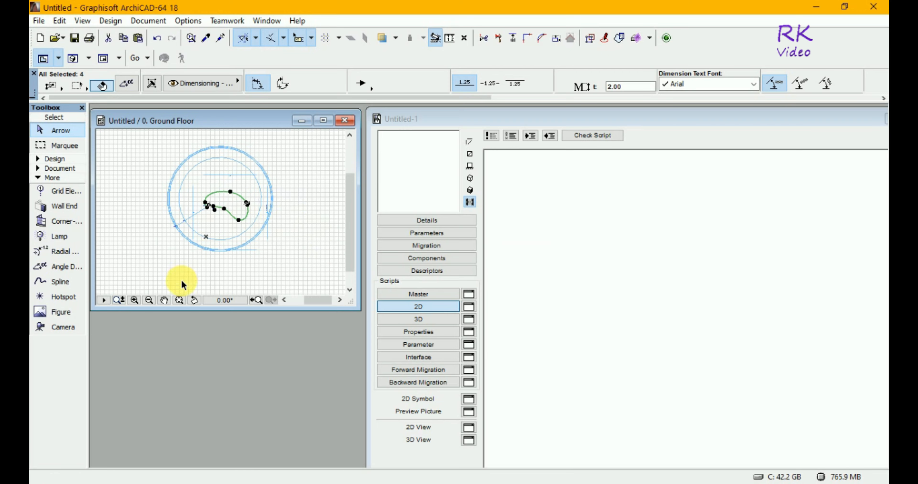
click(180, 299)
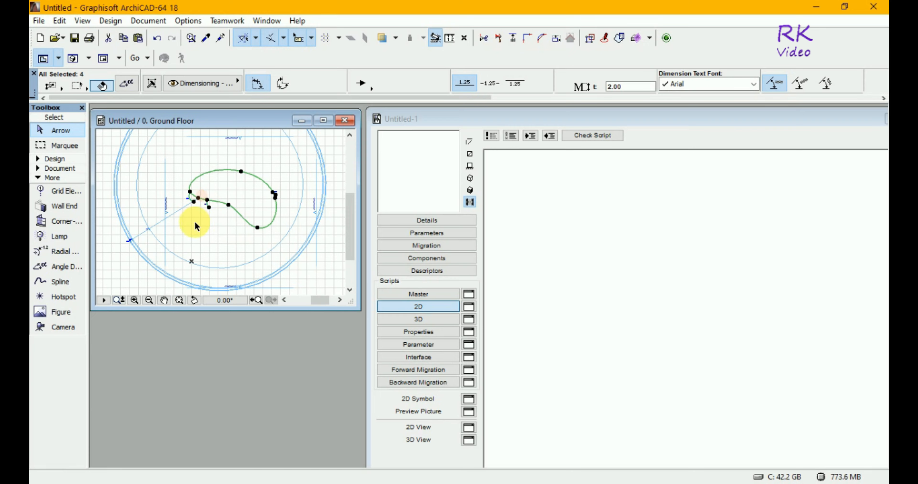
click(246, 220)
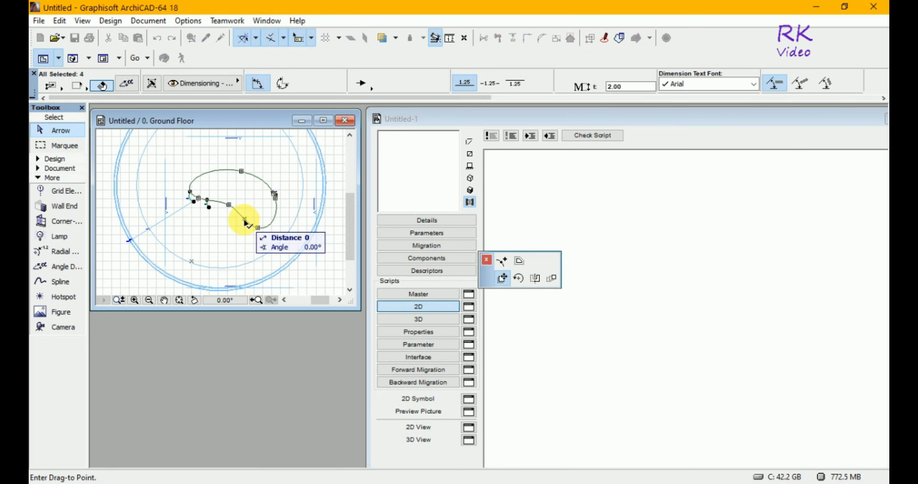
click(246, 222)
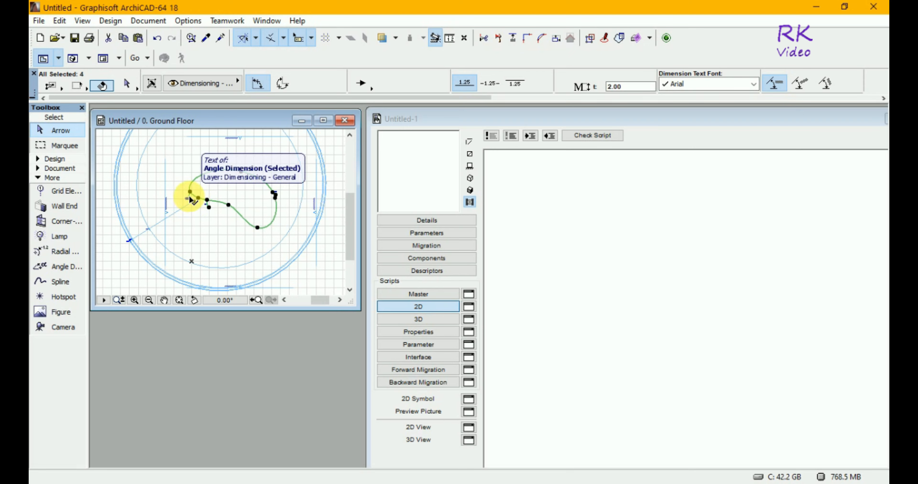
click(191, 199)
click(191, 199)
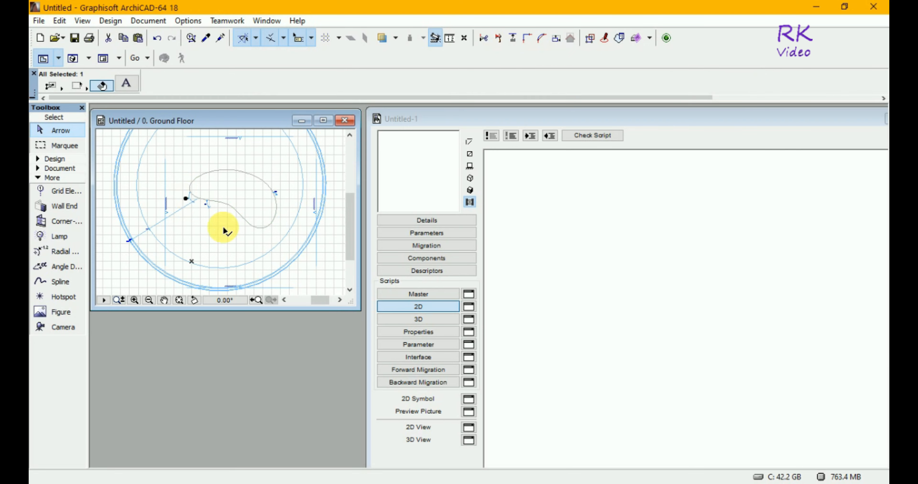
click(241, 214)
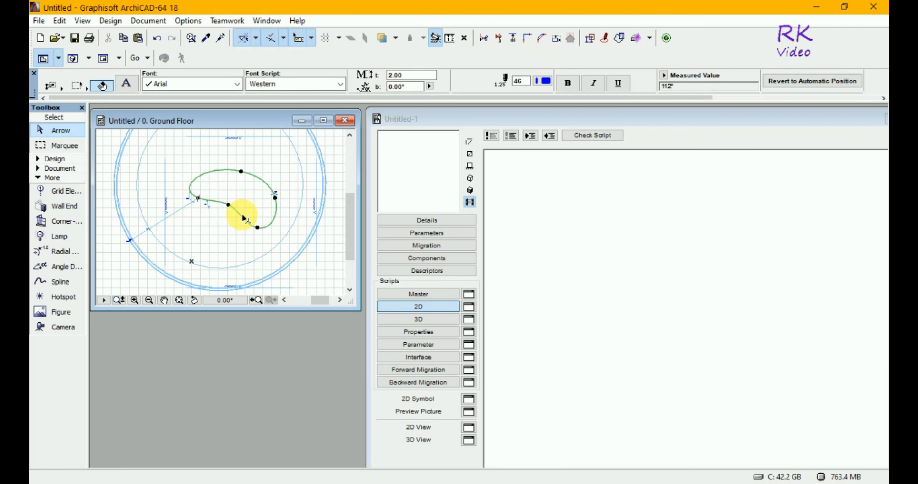
click(279, 198)
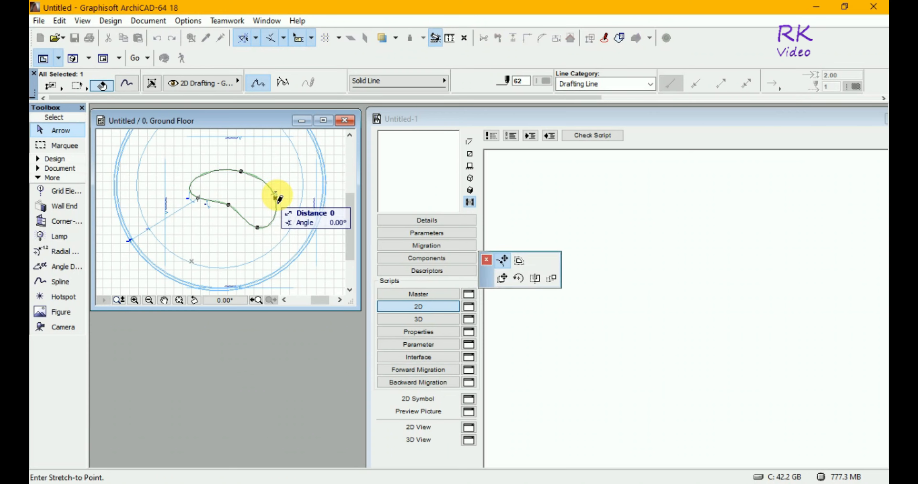
key(Escape)
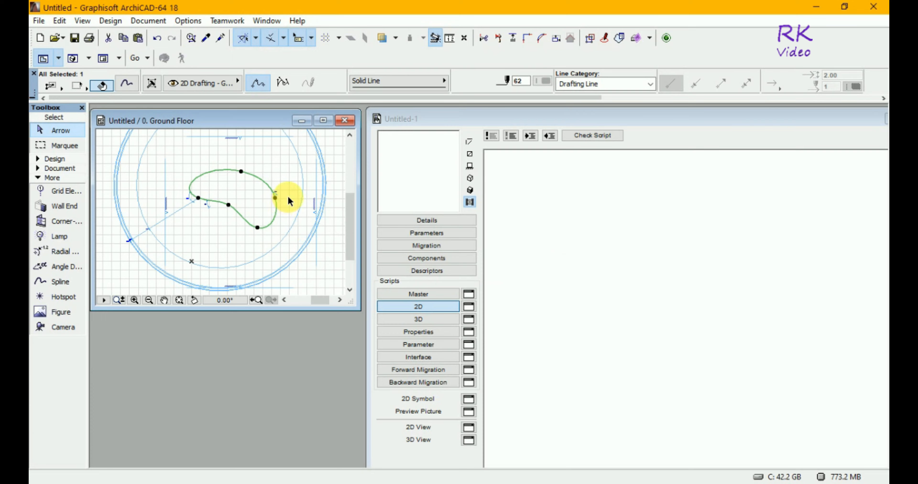
click(125, 268)
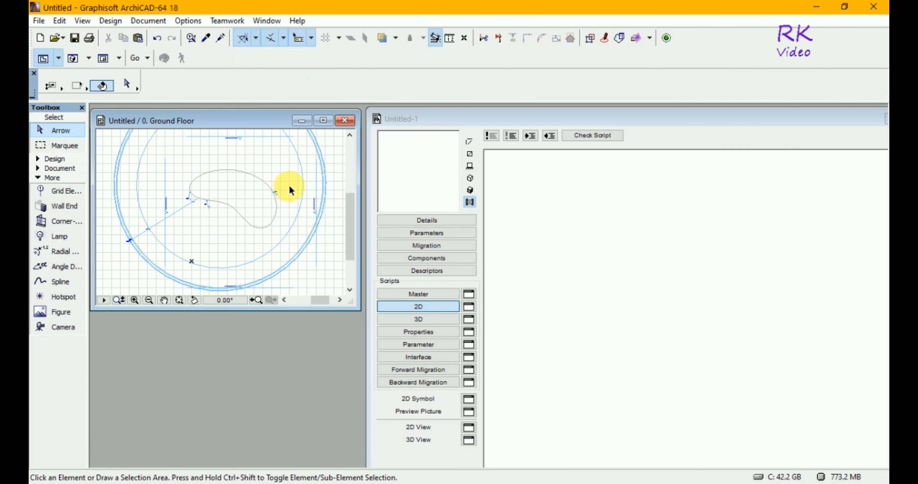
Select the spline with its three angle dimensions again and drop them into the new object's 2D script as GDL code
click(283, 150)
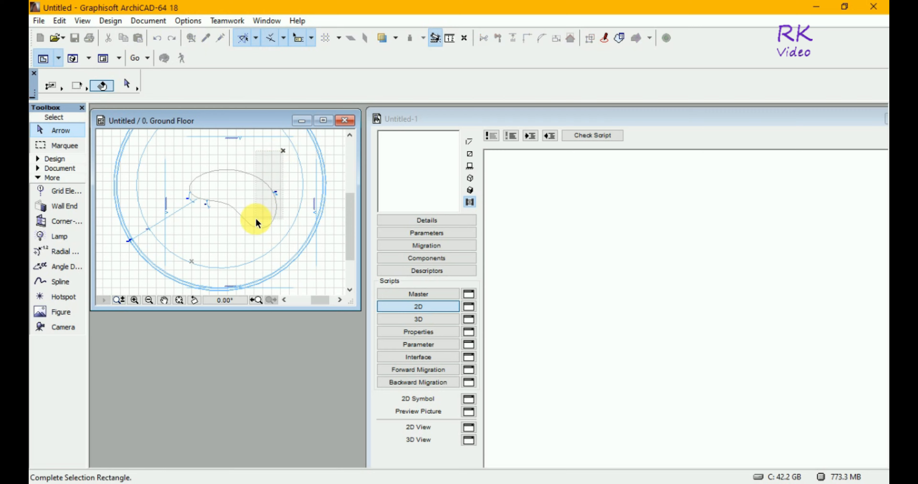
click(176, 232)
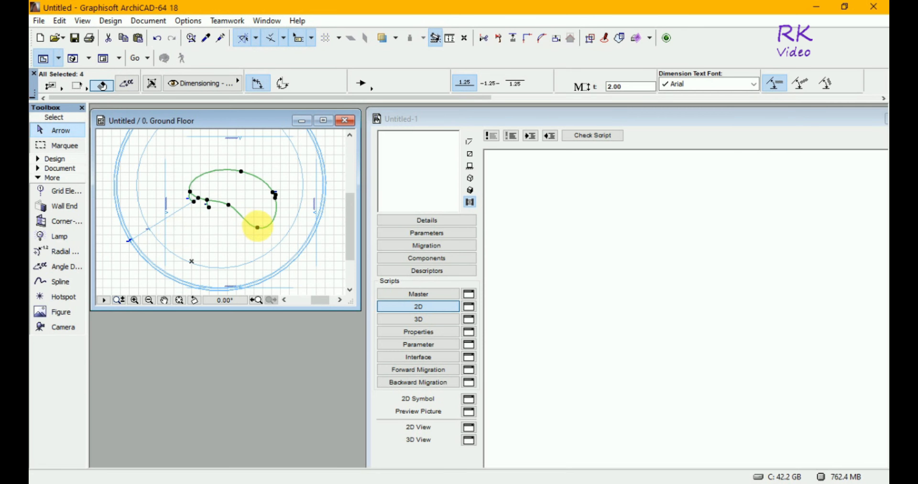
click(267, 227)
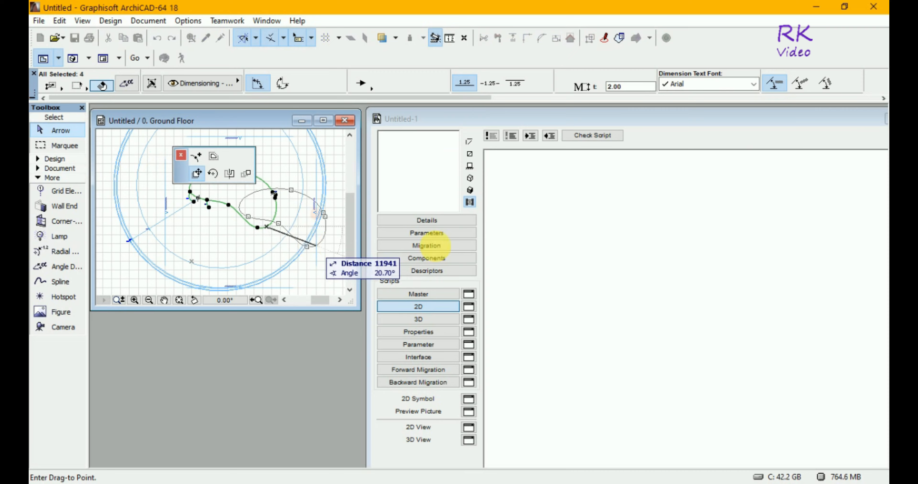
click(567, 267)
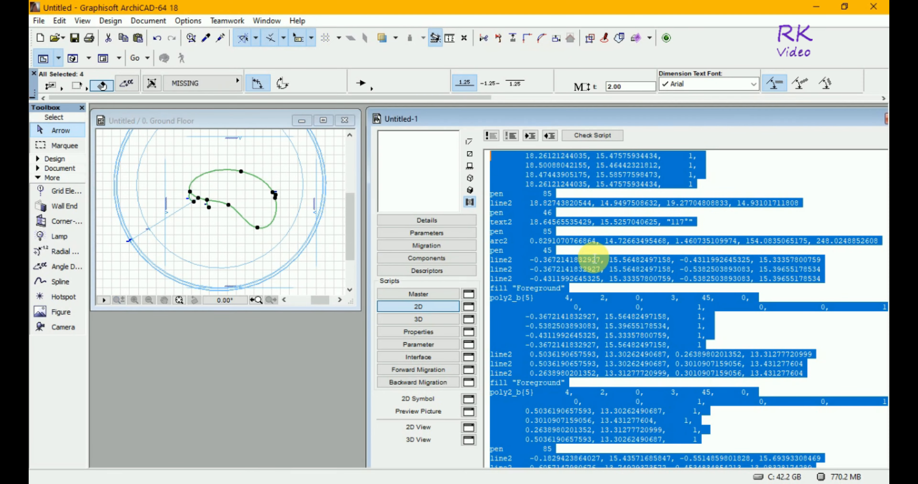
click(590, 252)
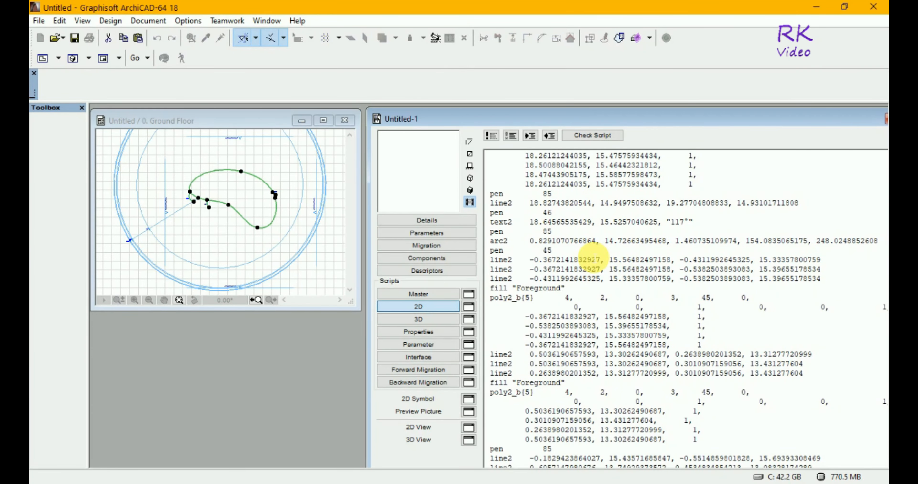
Go to the start of the generated 2D script and show the object's 2D symbol in the preview
drag(820, 119, 778, 123)
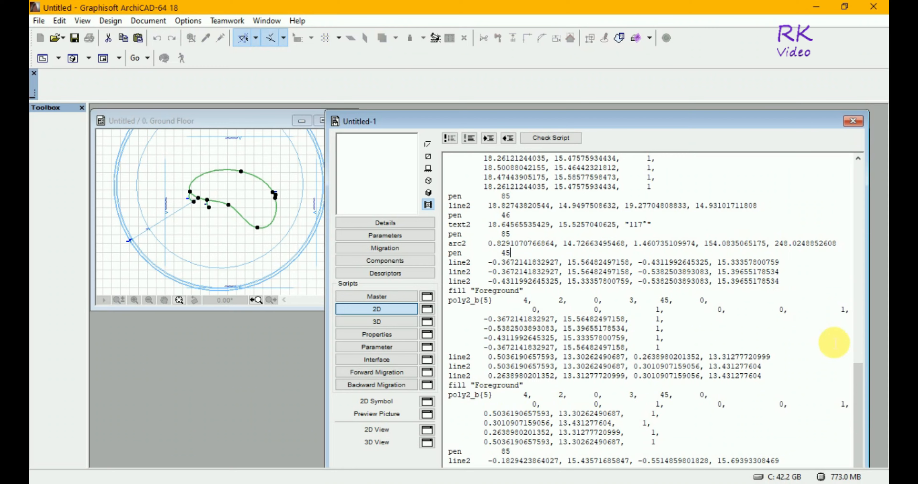
drag(860, 390, 868, 178)
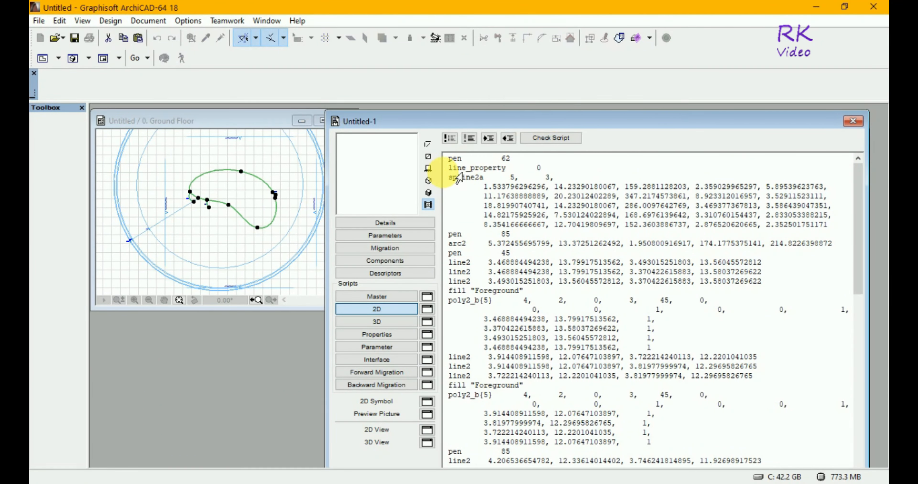
click(433, 159)
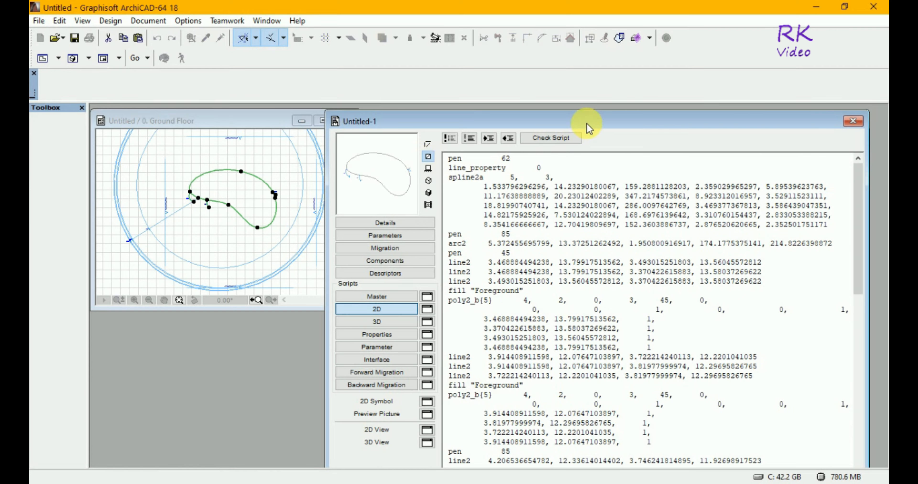
Open the object's full 2D View and place its window below the ground floor plan, beside the script code
drag(590, 127, 615, 119)
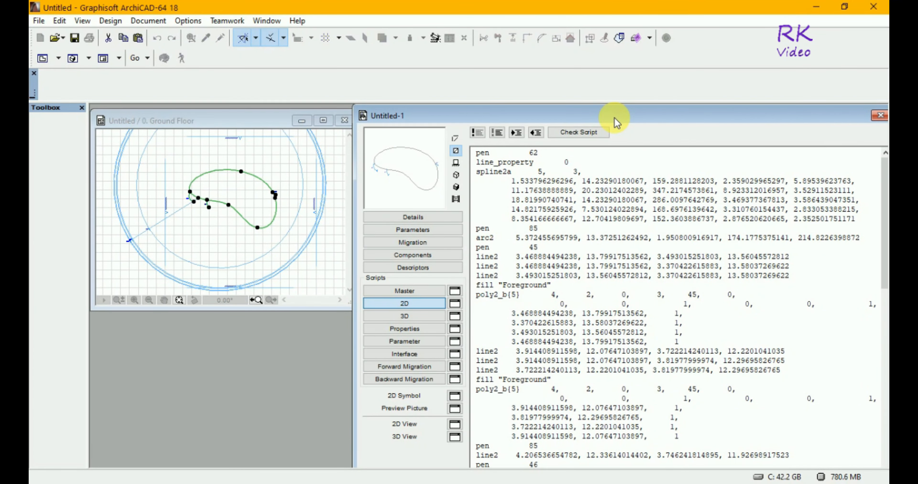
click(455, 424)
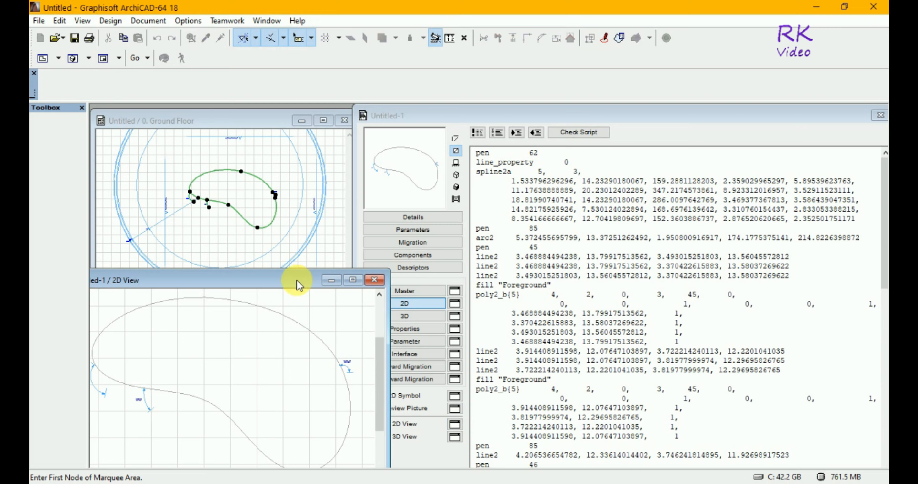
drag(296, 285, 312, 268)
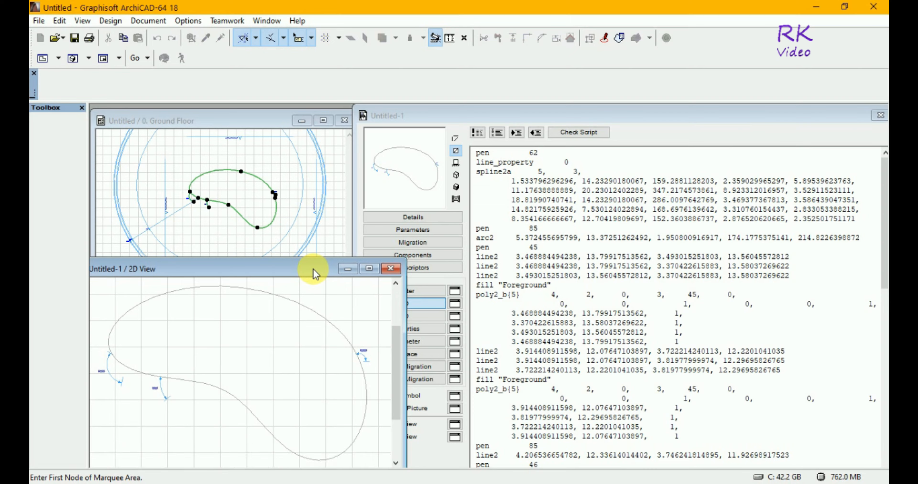